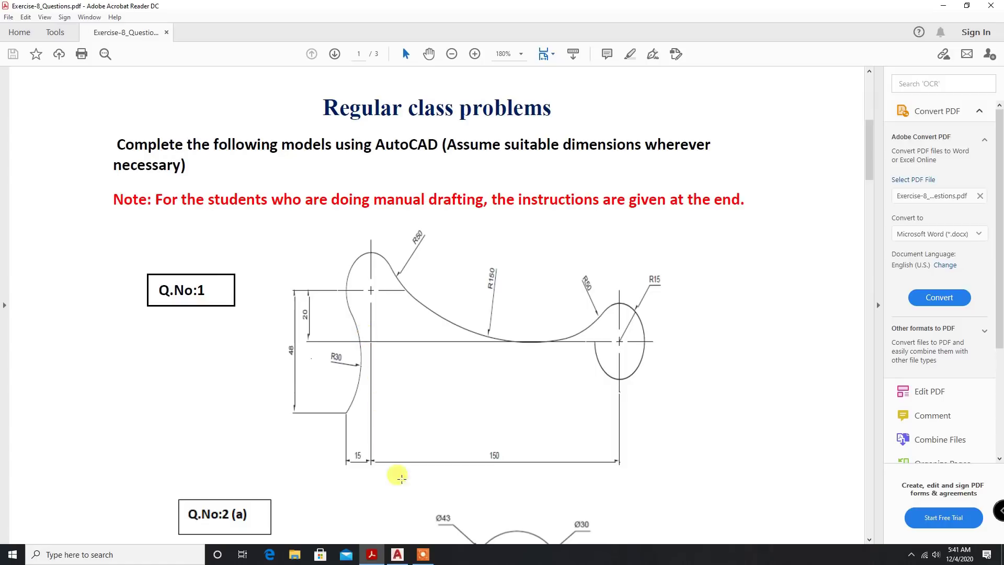
# - Switch to AutoCAD and start a new drawing with length precision 0 and insertion units in millimeters
pyautogui.click(397, 559)
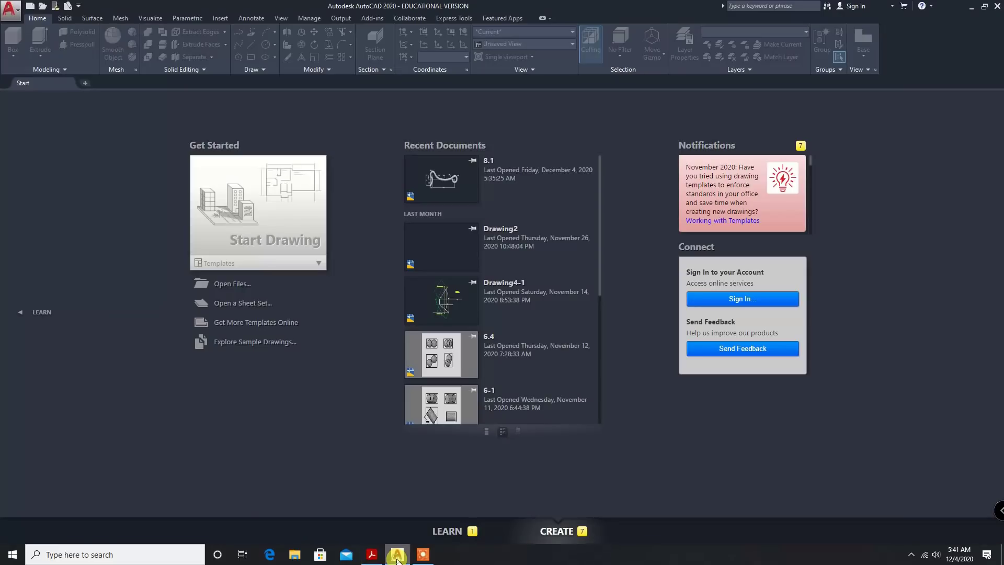
pyautogui.click(239, 231)
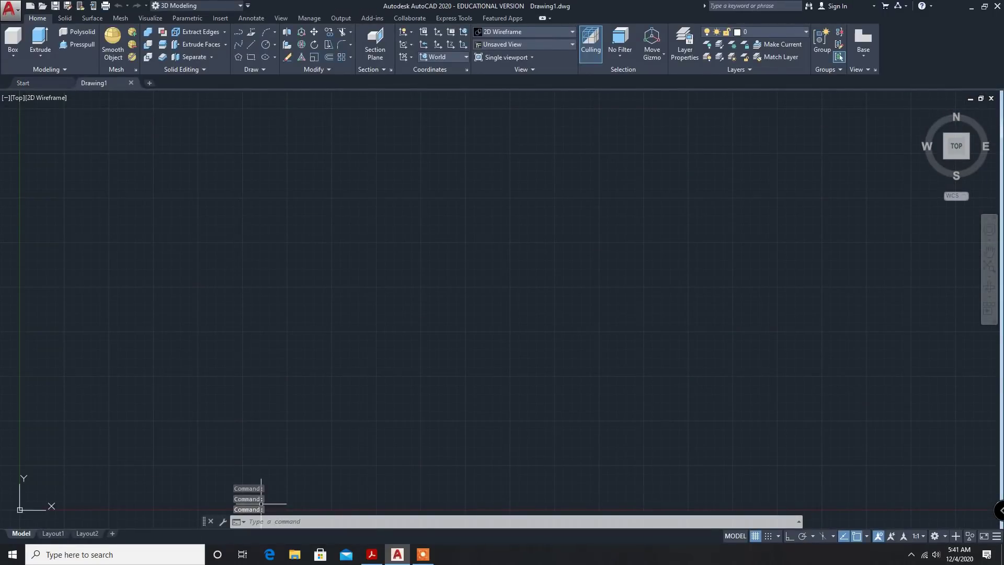
pyautogui.click(262, 520)
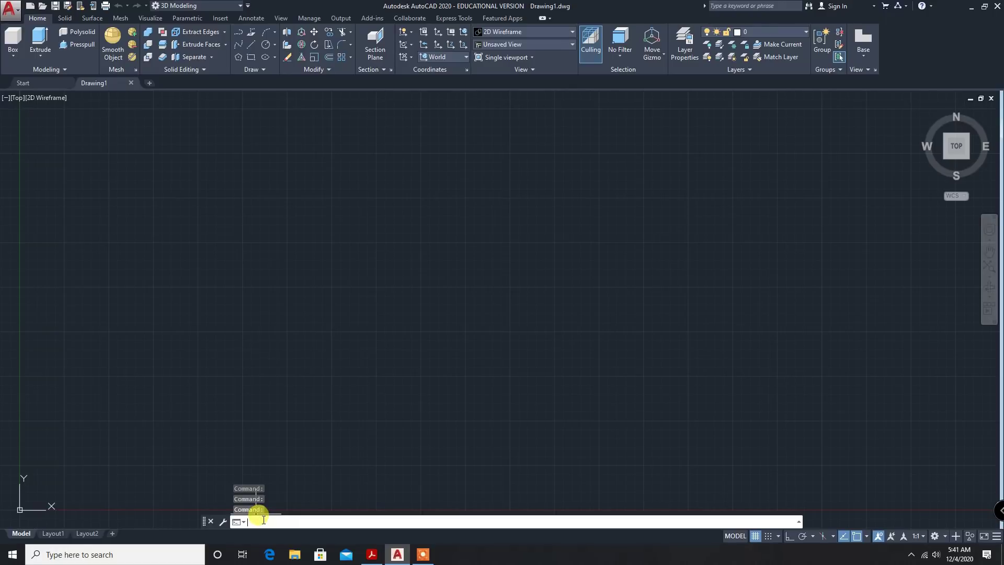
pyautogui.write('units')
pyautogui.press('Return')
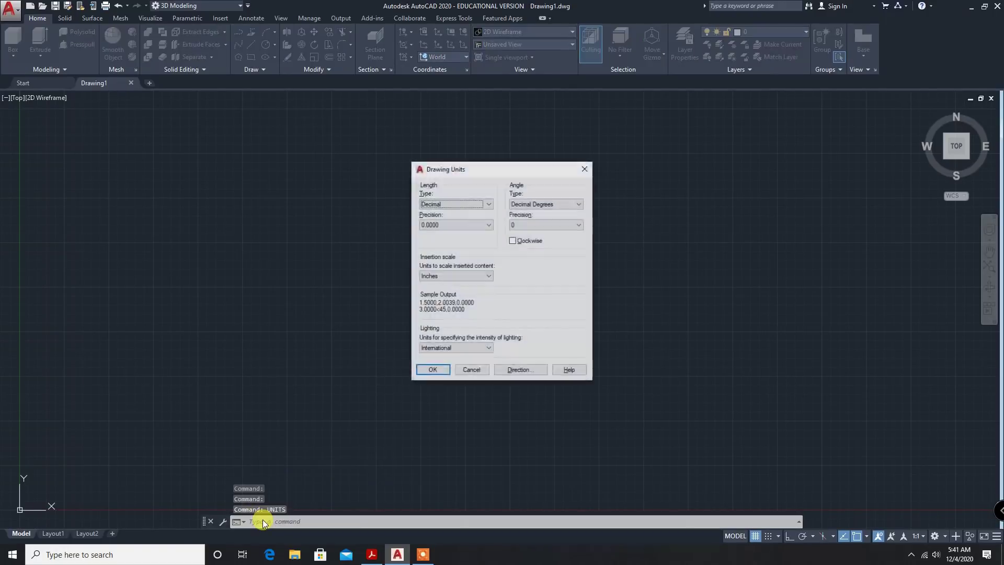
pyautogui.click(479, 227)
pyautogui.click(454, 234)
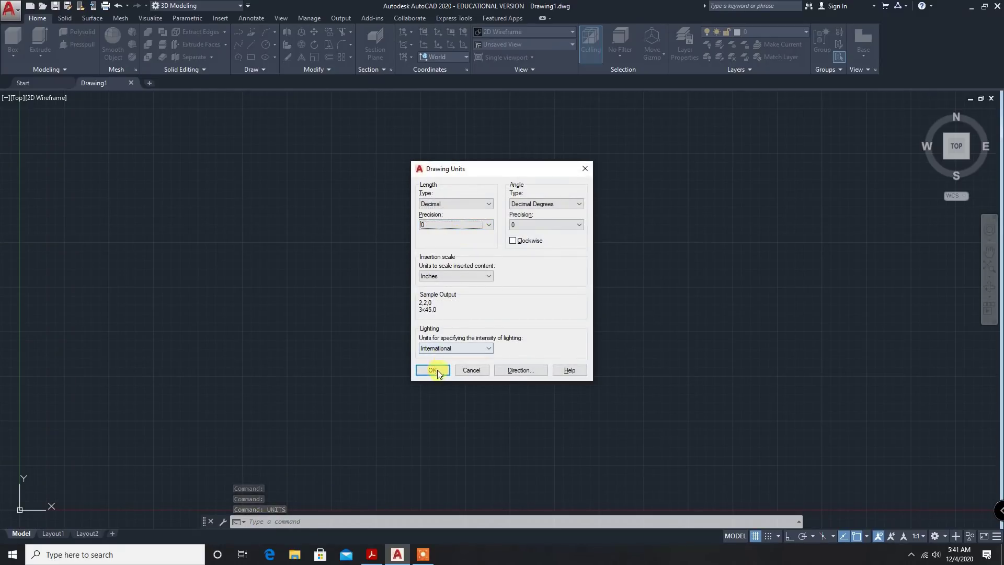
pyautogui.click(463, 277)
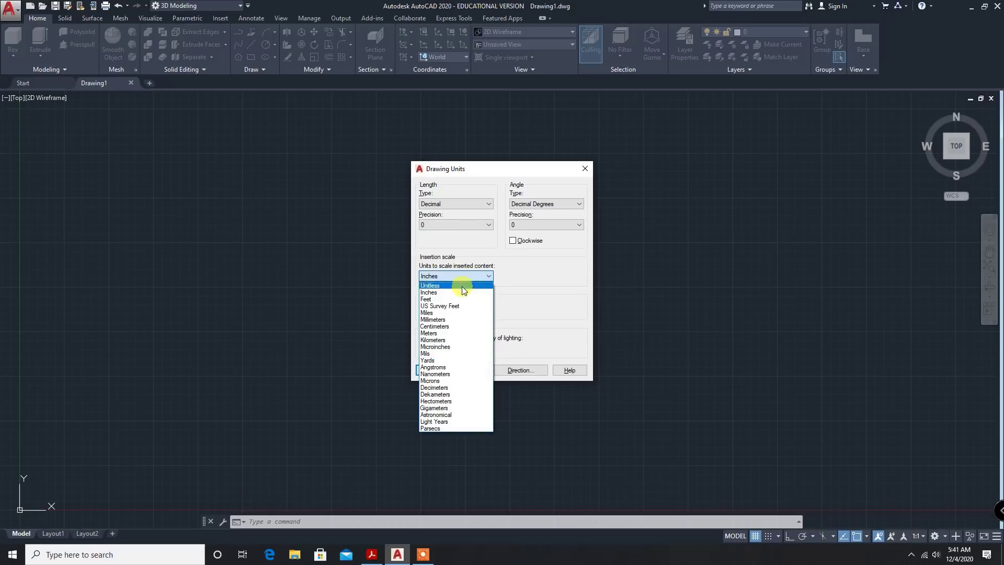
pyautogui.click(455, 319)
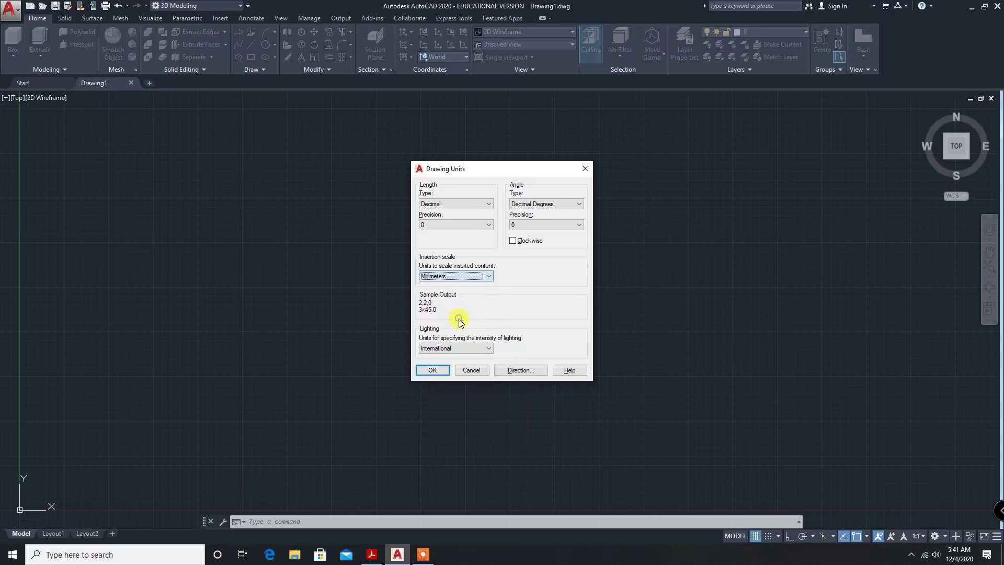
pyautogui.click(433, 371)
# - Set the drawing limits from the default lower-left corner 0,0 to the upper-right corner 297,210
pyautogui.click(309, 523)
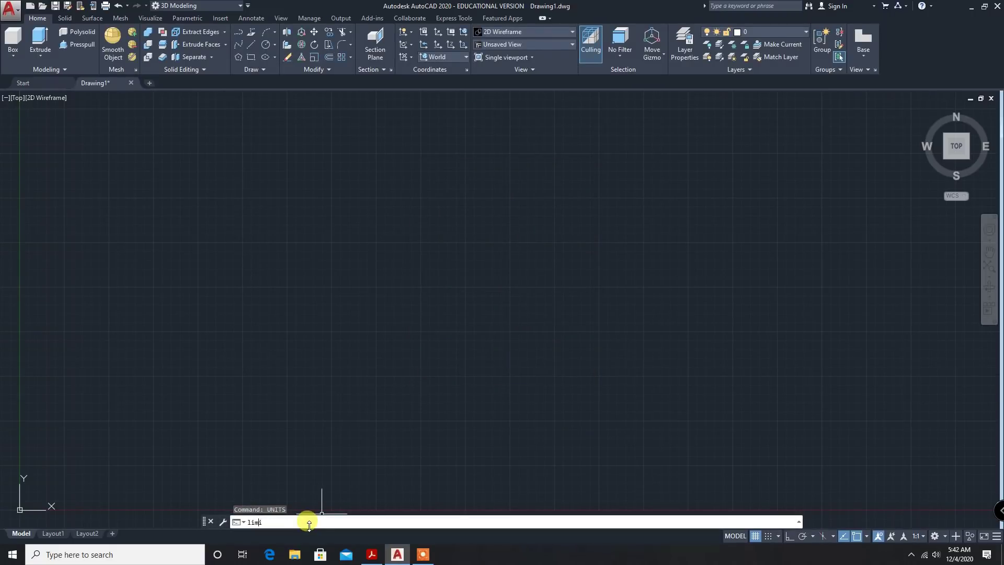
pyautogui.press('Return')
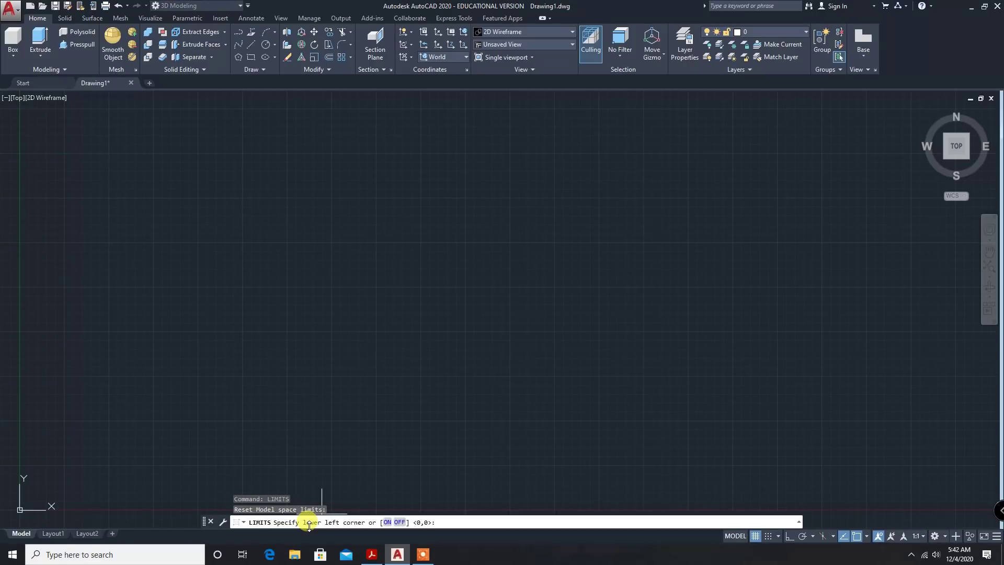
pyautogui.press('Return')
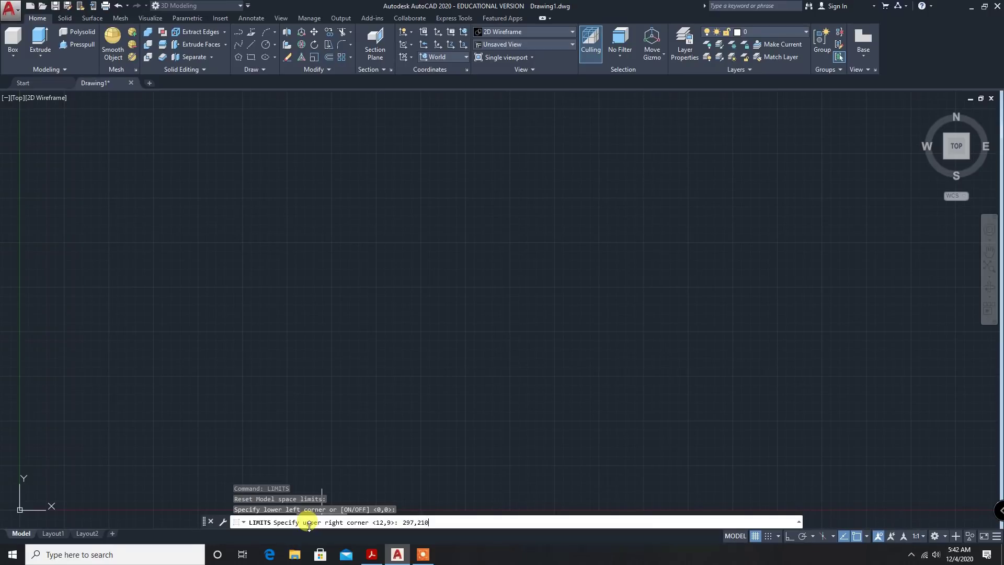
pyautogui.press('Return')
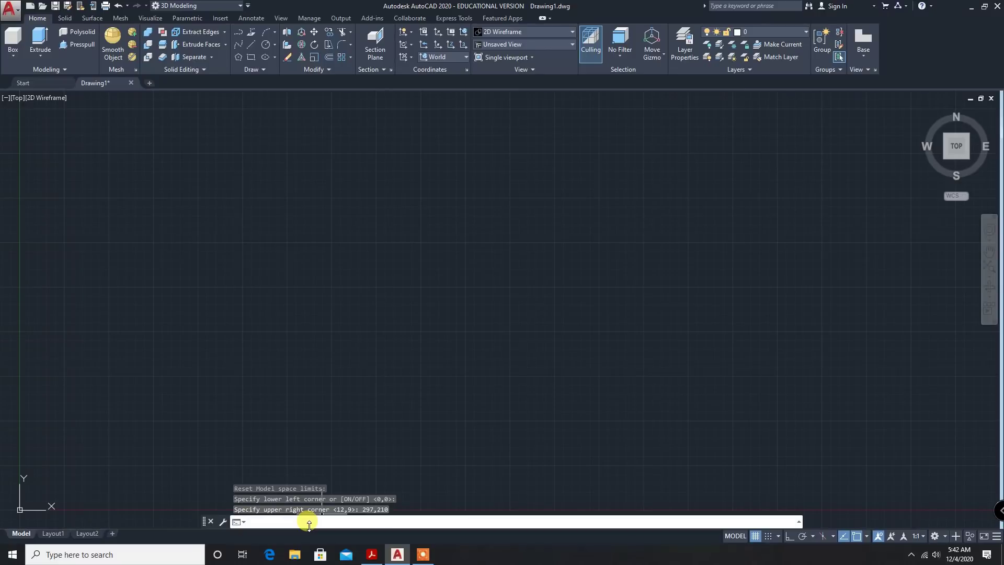
# - Zoom to All so the new drawing limits fit the view, and turn Ortho mode on
pyautogui.write('zoom')
pyautogui.press('Return')
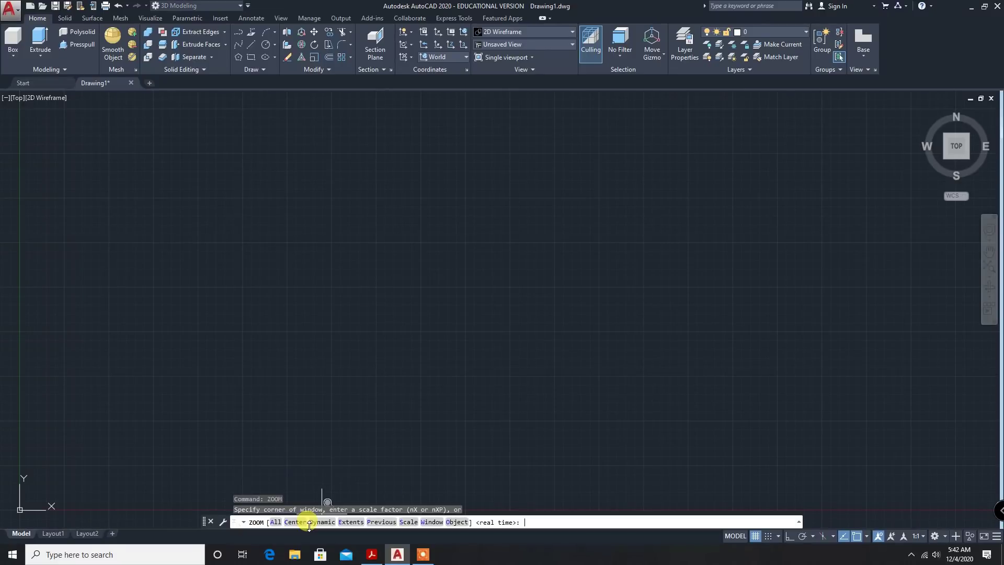
pyautogui.write('a')
pyautogui.press('Return')
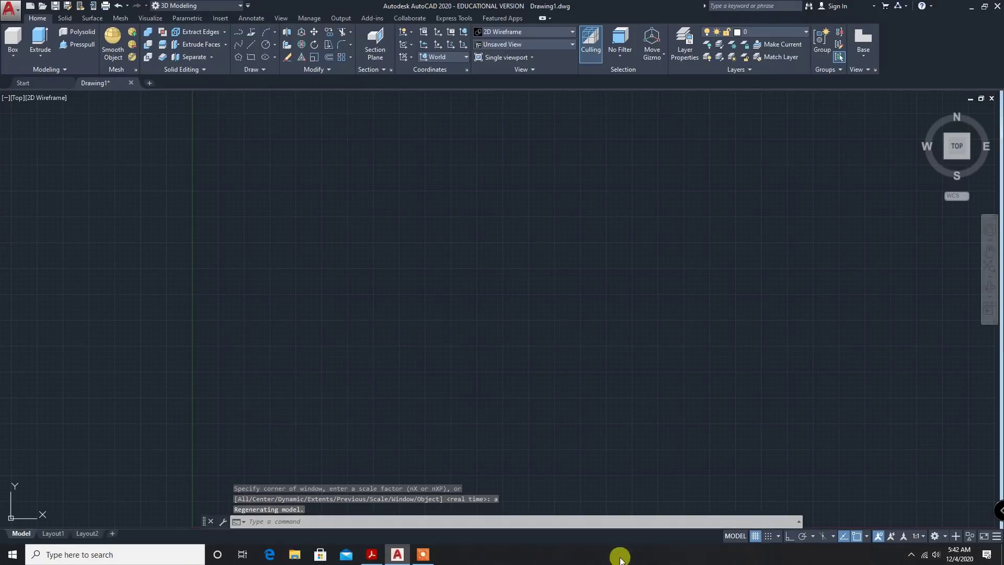
pyautogui.click(788, 537)
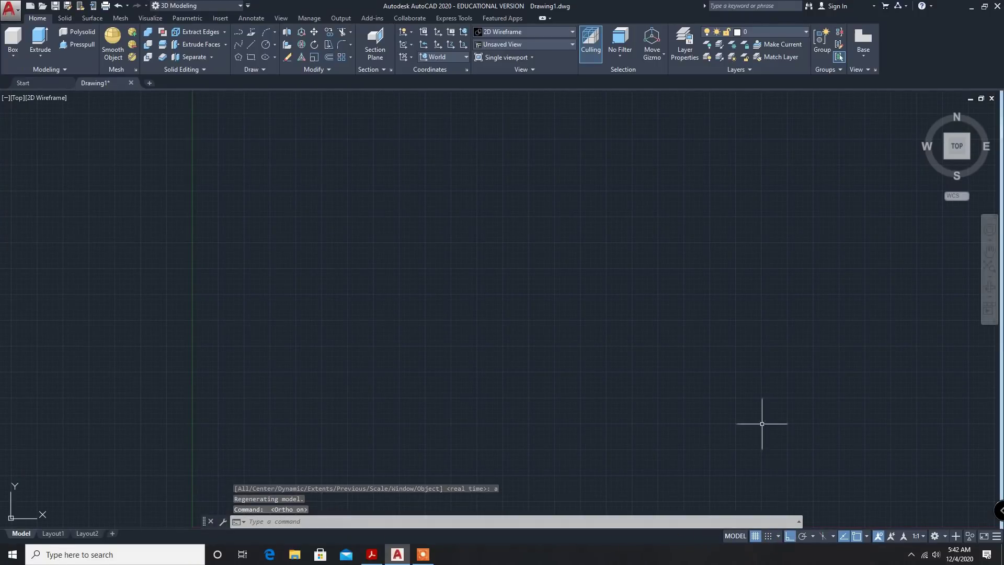
# - Draw a circle of radius 15 by center and radius in the upper-left part of the drawing area
pyautogui.click(274, 45)
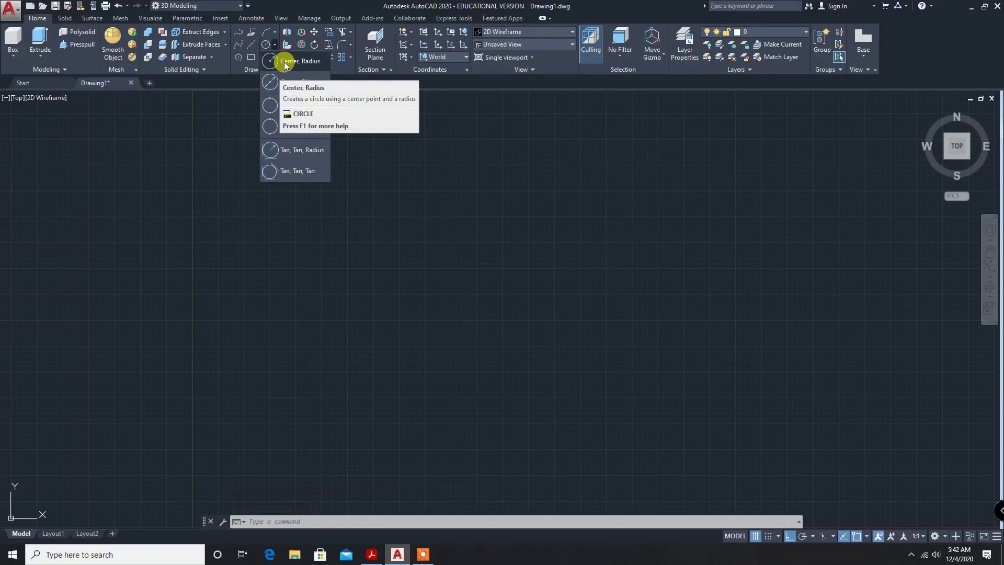
pyautogui.click(285, 63)
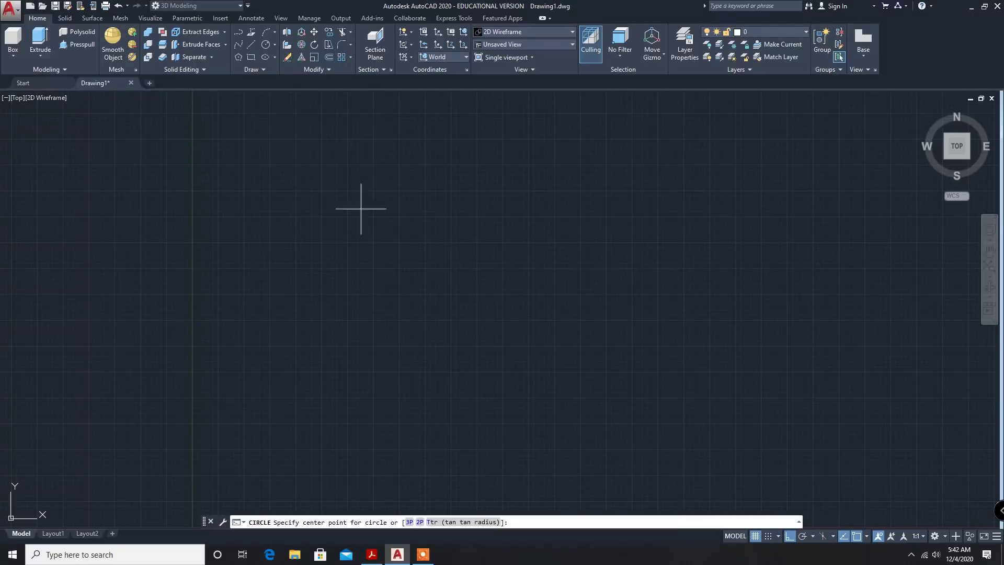
pyautogui.click(400, 217)
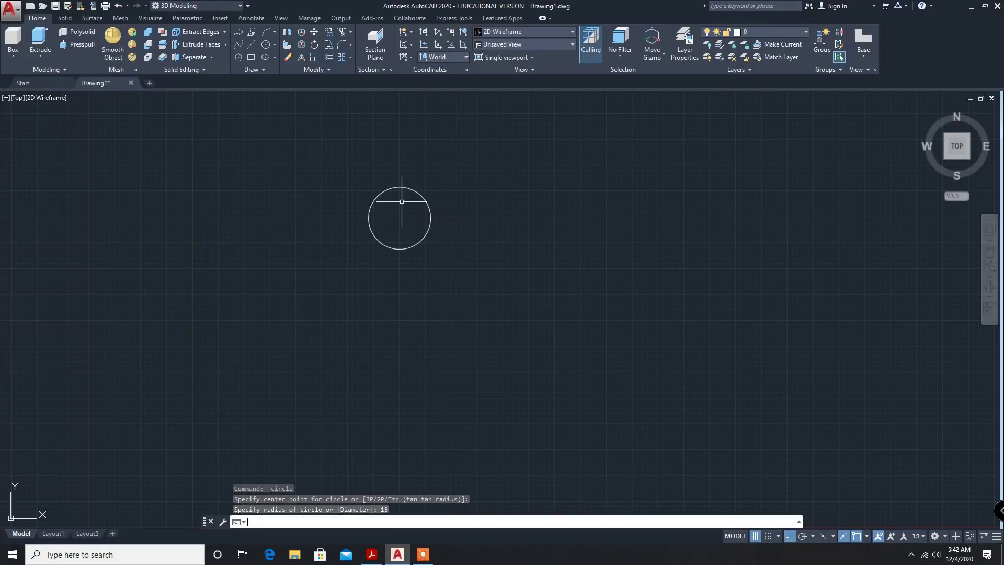
pyautogui.press('Return')
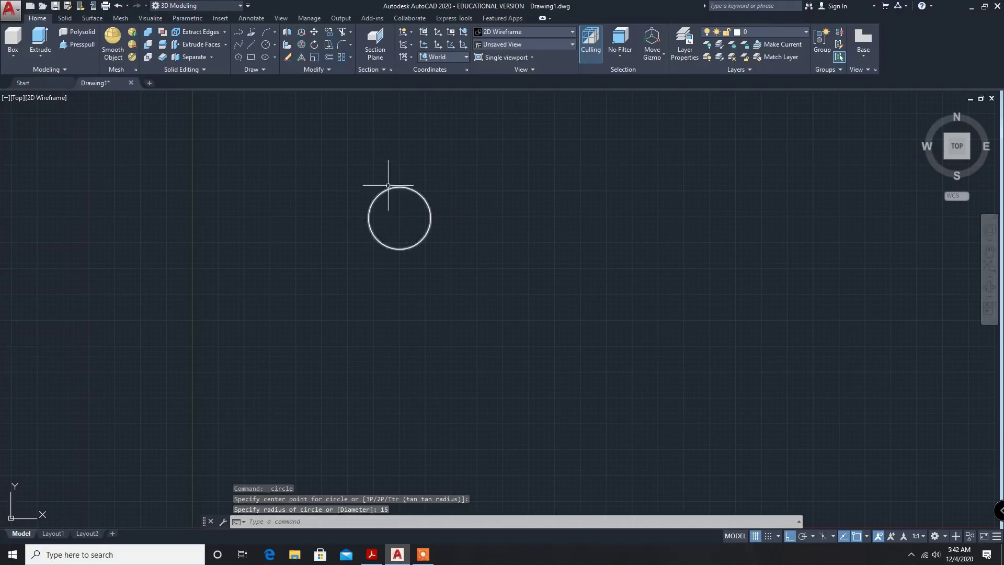
# - Draw connected lines from the circle's center, 20 mm straight down and 150 mm horizontally to the right
pyautogui.click(253, 49)
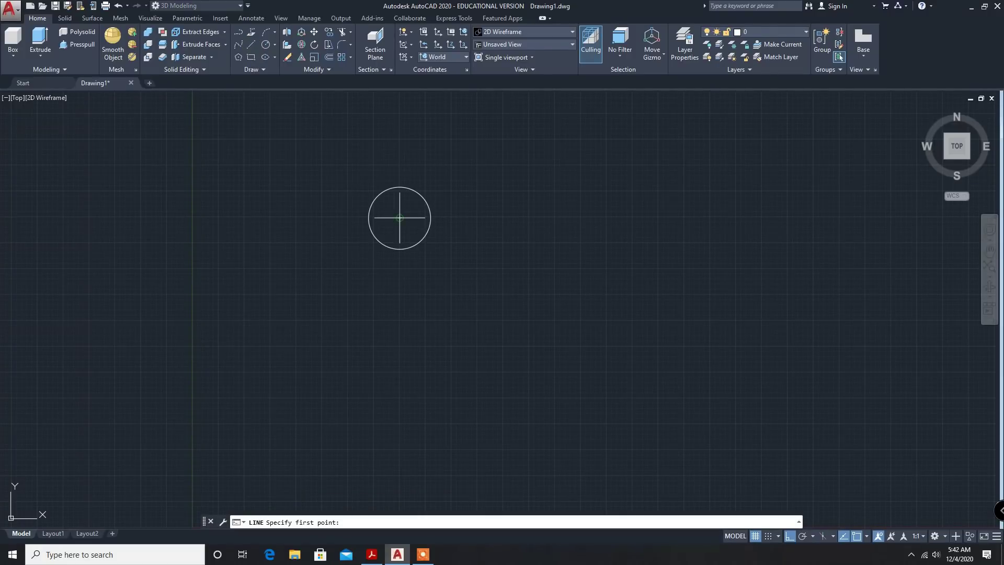
pyautogui.click(400, 218)
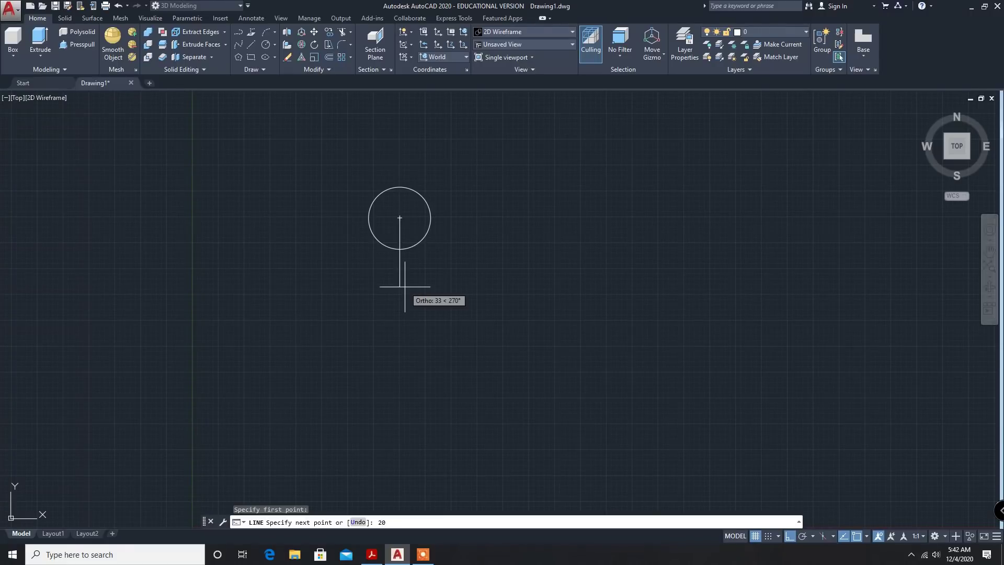
pyautogui.write('20')
pyautogui.press('Return')
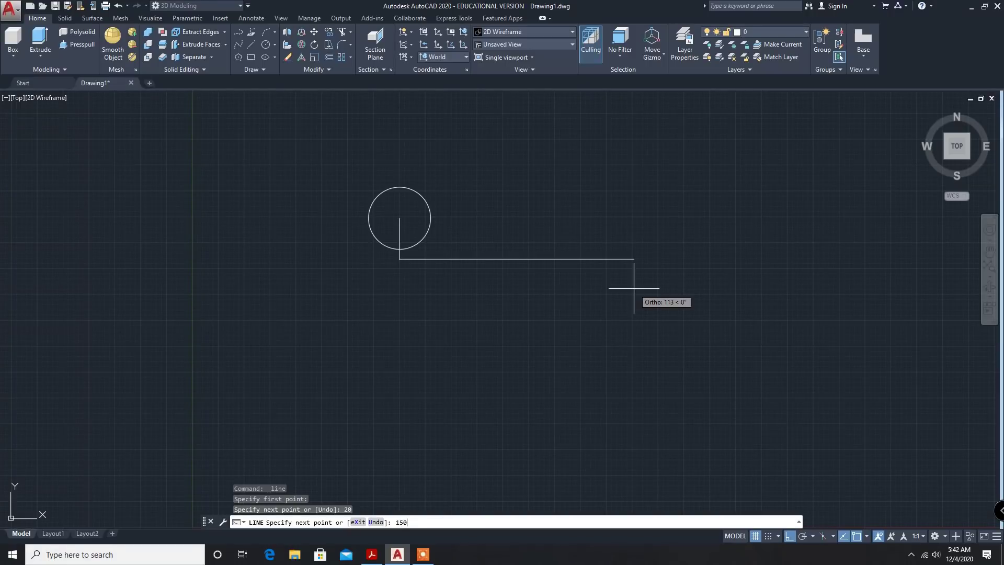
pyautogui.write('150')
pyautogui.press('Return')
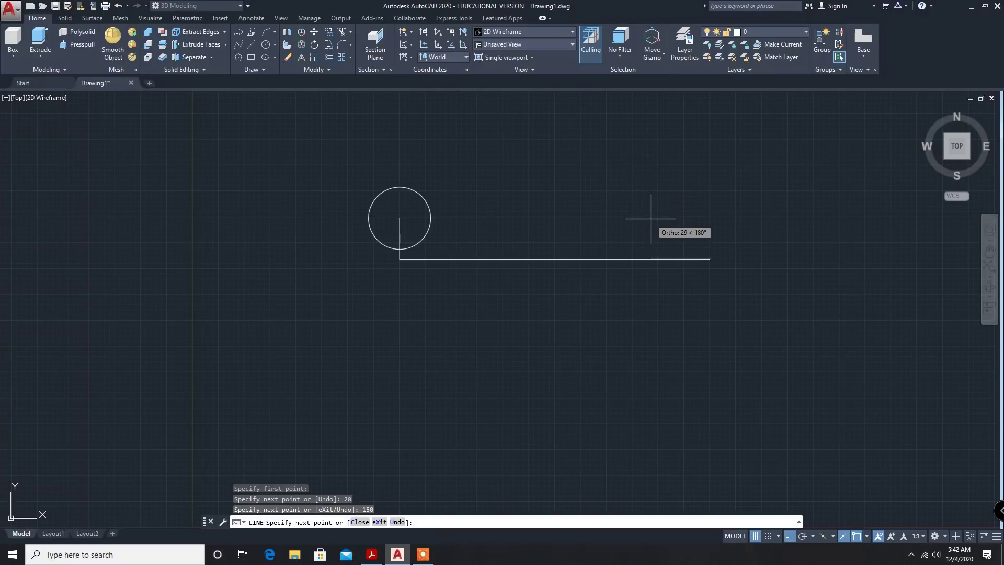
pyautogui.press('Escape')
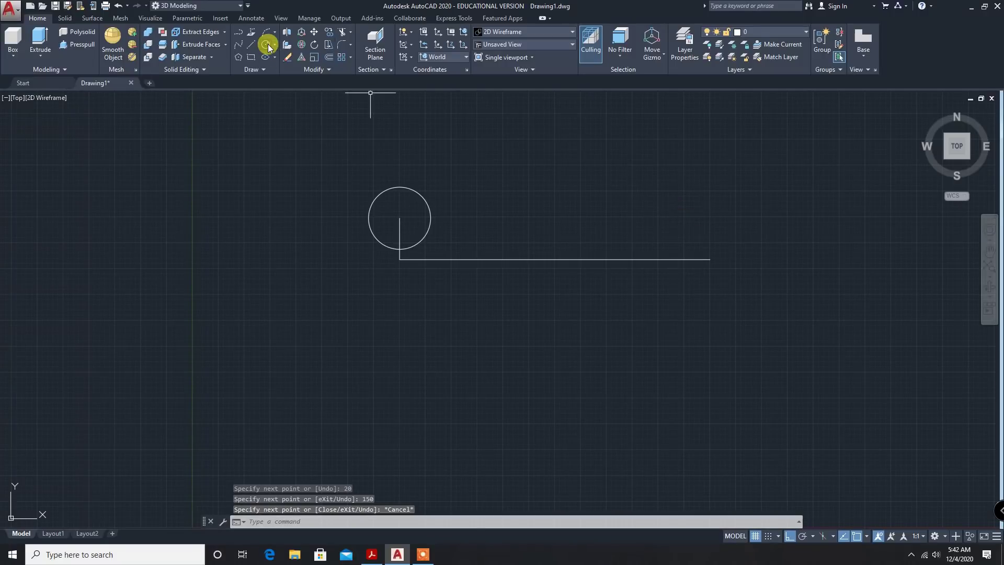
# - Draw a circle of radius 15 centered on the right end of the 150 mm horizontal line
pyautogui.click(266, 45)
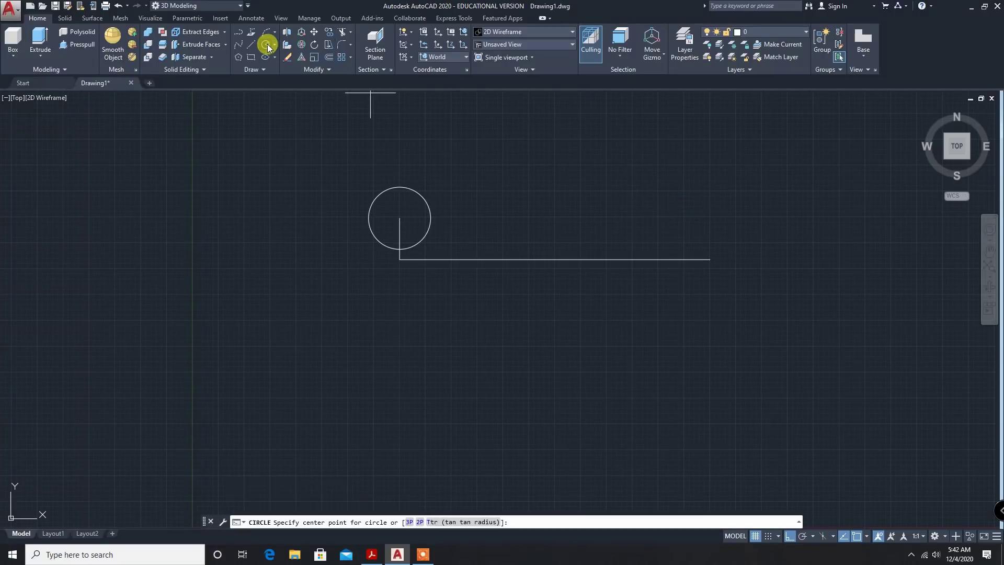
pyautogui.click(711, 259)
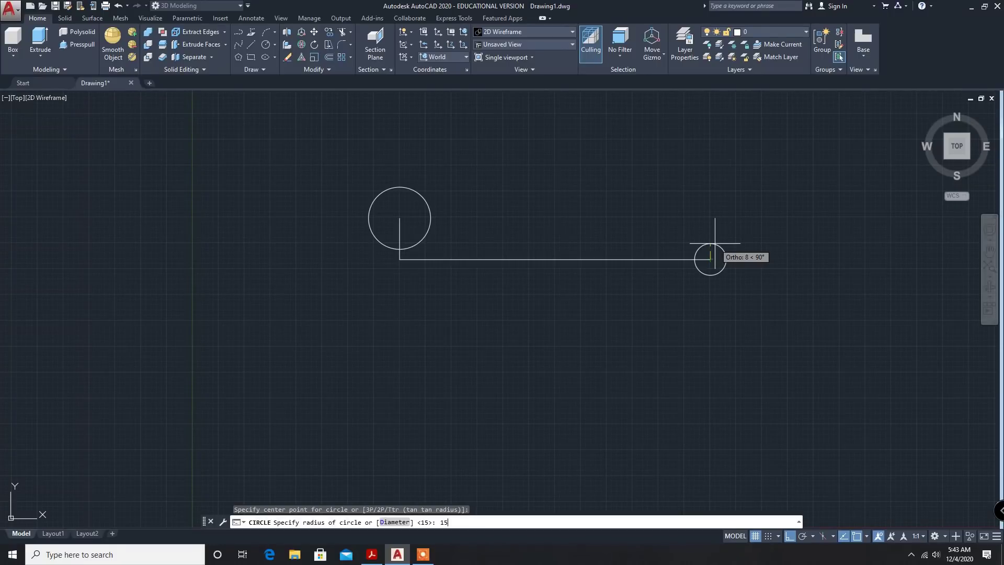
pyautogui.write('15')
pyautogui.press('Return')
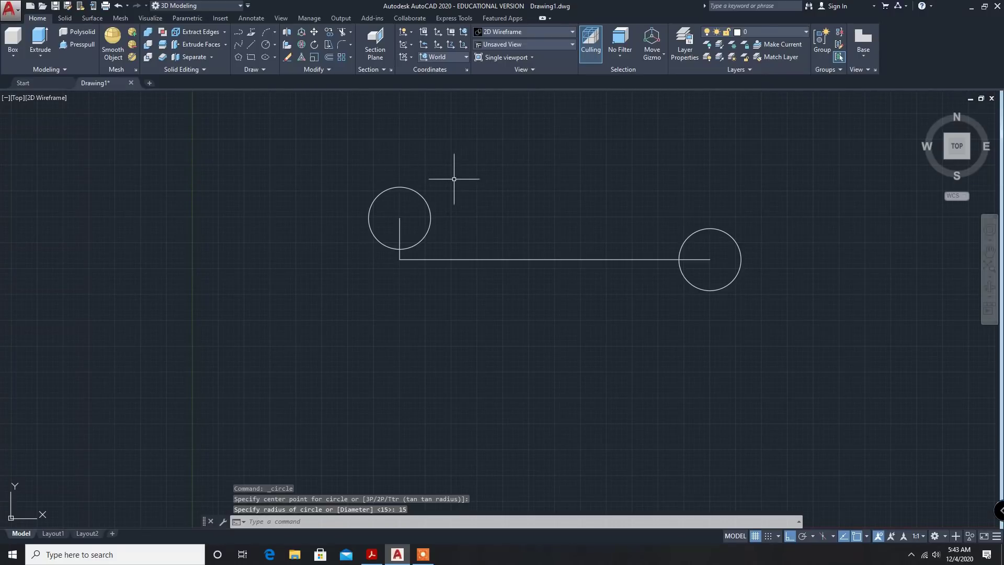
# - Consult the Q.No:1 figure in the exercise PDF and draw a Tan, Tan, Radius circle of radius 50 touching the left circle and horizontal line
pyautogui.moveTo(378, 558)
pyautogui.click(377, 558)
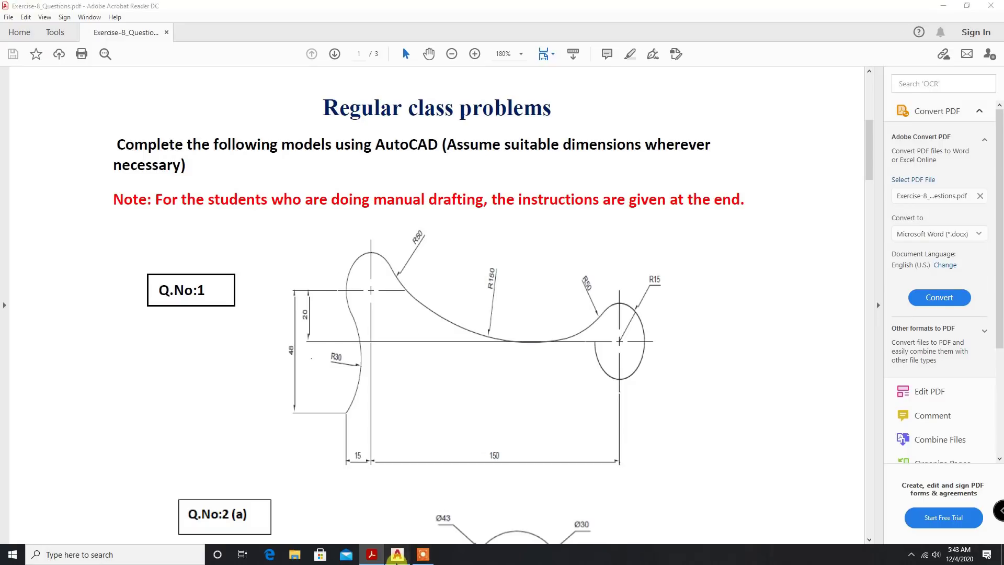
pyautogui.click(402, 556)
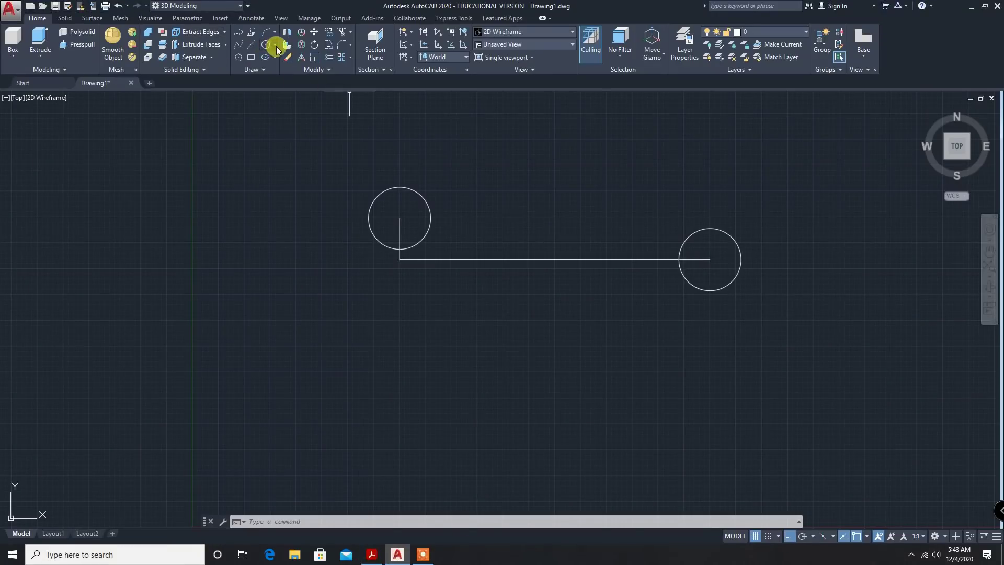
pyautogui.click(276, 46)
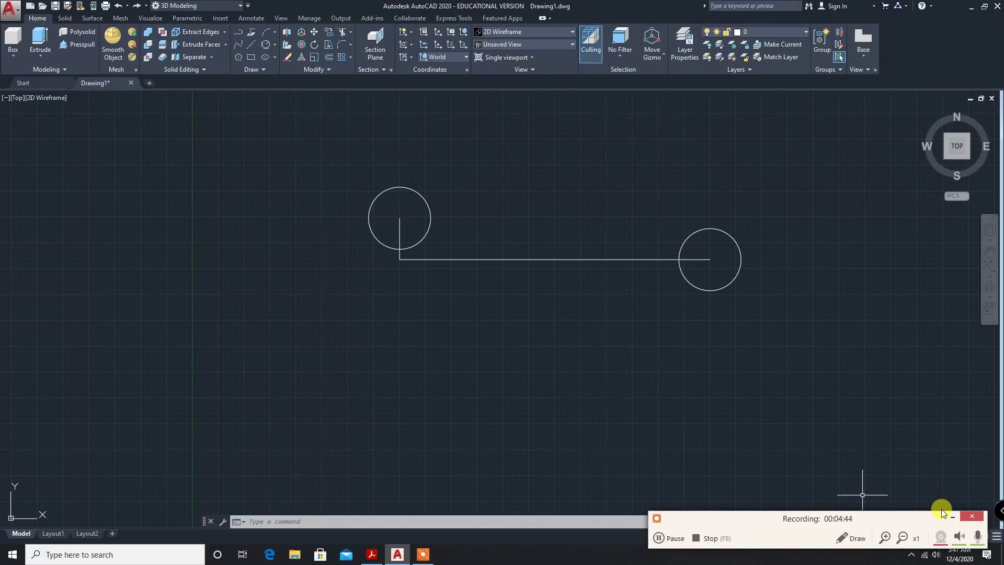
pyautogui.click(952, 516)
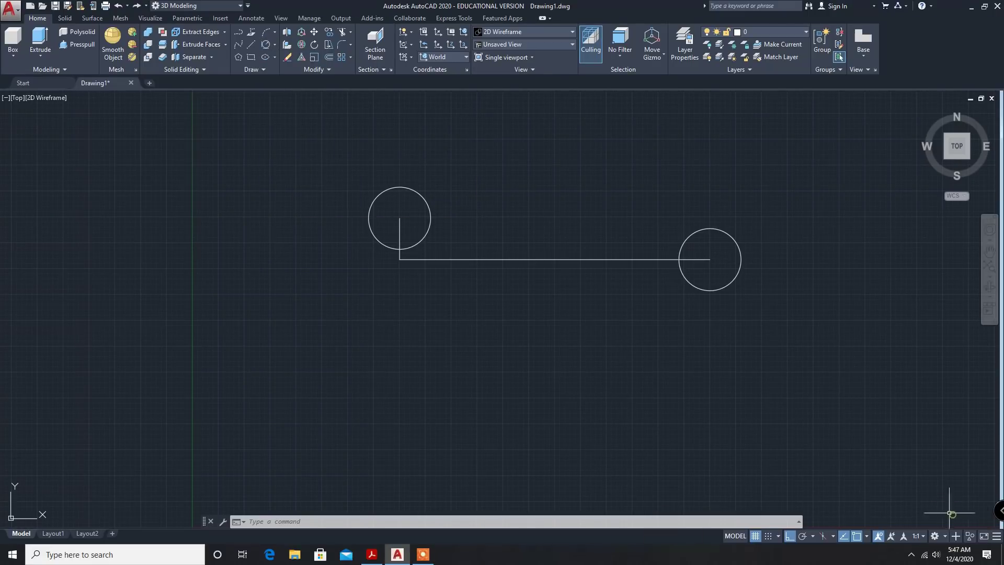
pyautogui.click(265, 45)
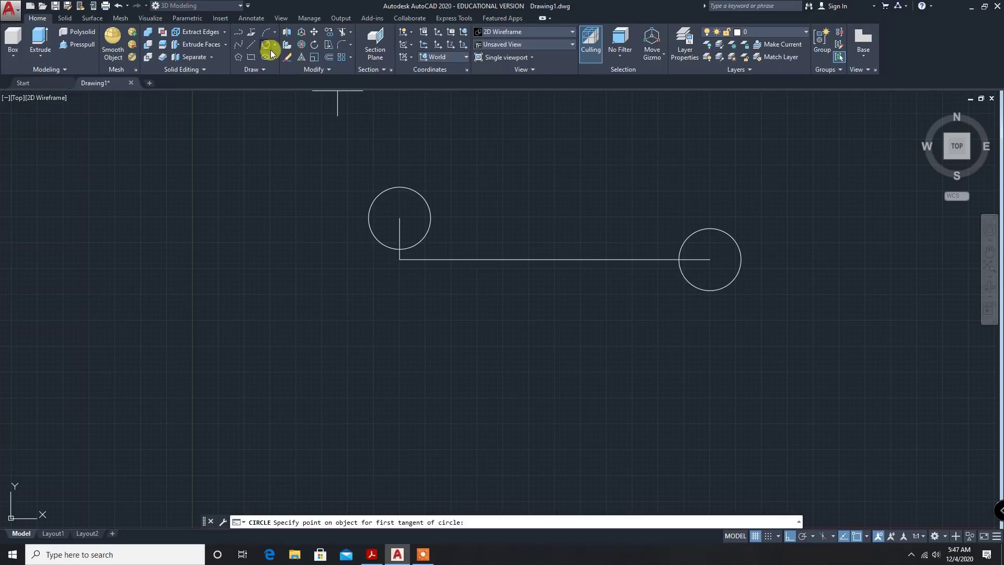
pyautogui.click(273, 45)
pyautogui.click(294, 150)
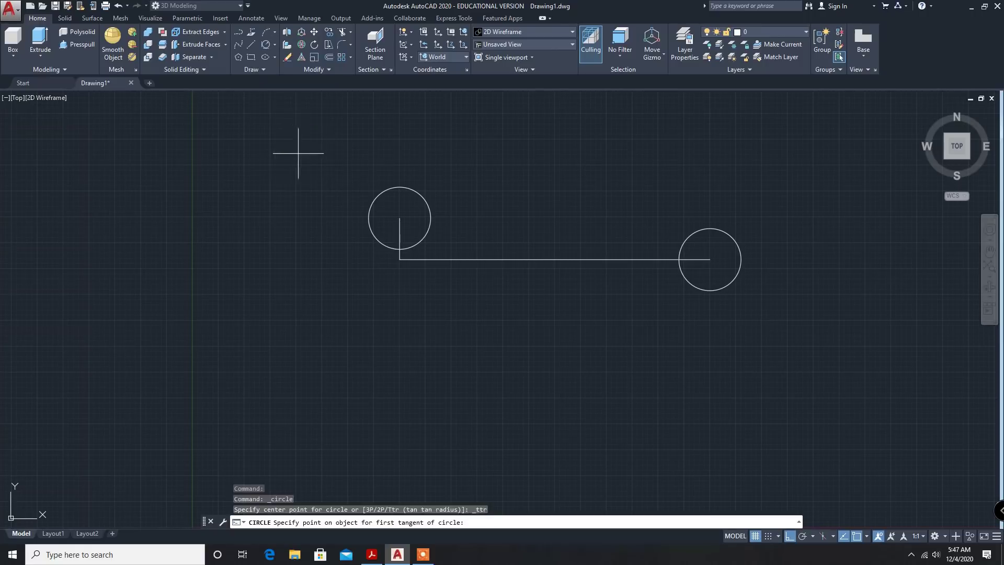
pyautogui.click(430, 204)
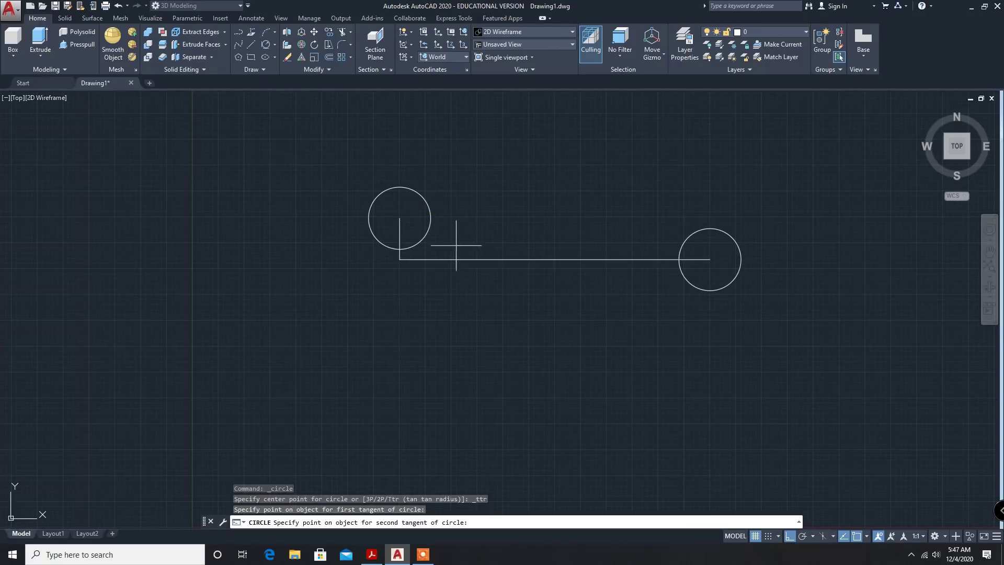
pyautogui.click(464, 260)
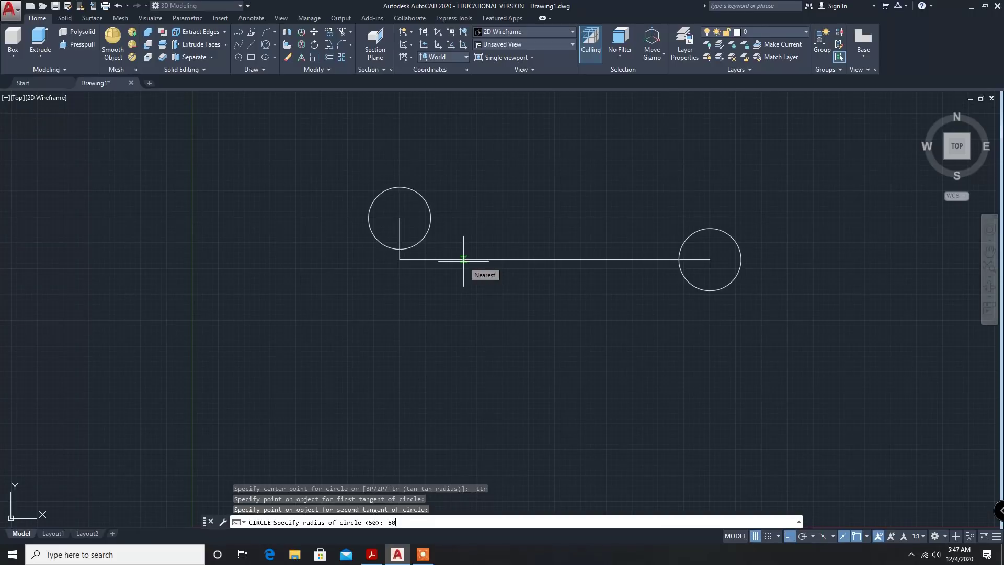
pyautogui.press('Return')
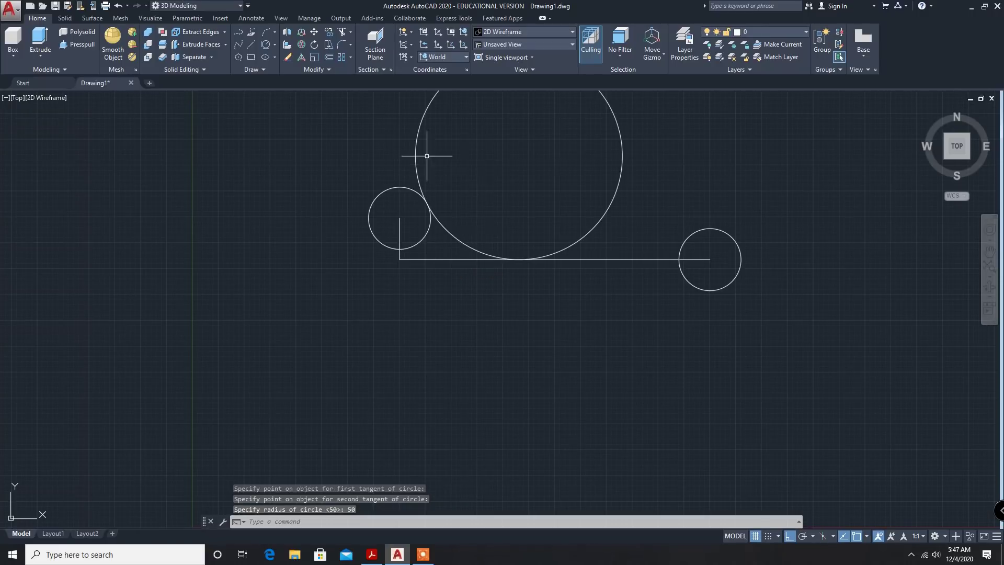
# - Draw a Tan, Tan, Radius circle of radius 50 touching the right circle and the horizontal line
pyautogui.click(265, 50)
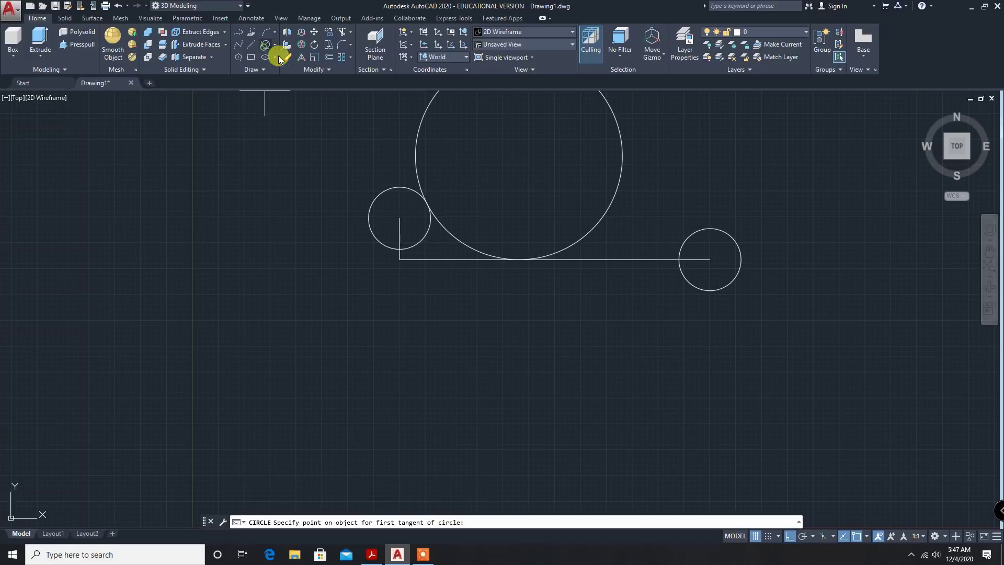
pyautogui.click(689, 233)
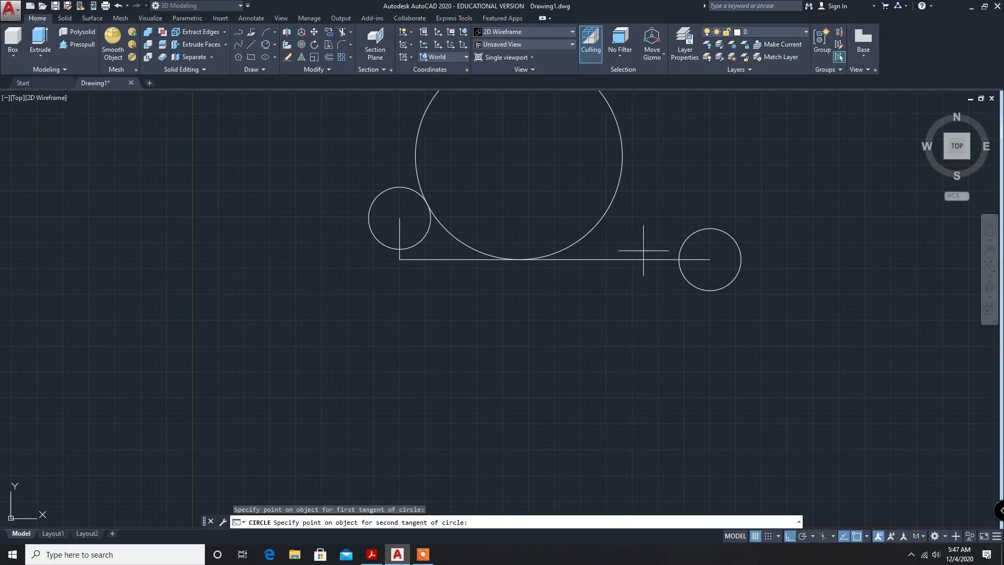
pyautogui.click(616, 259)
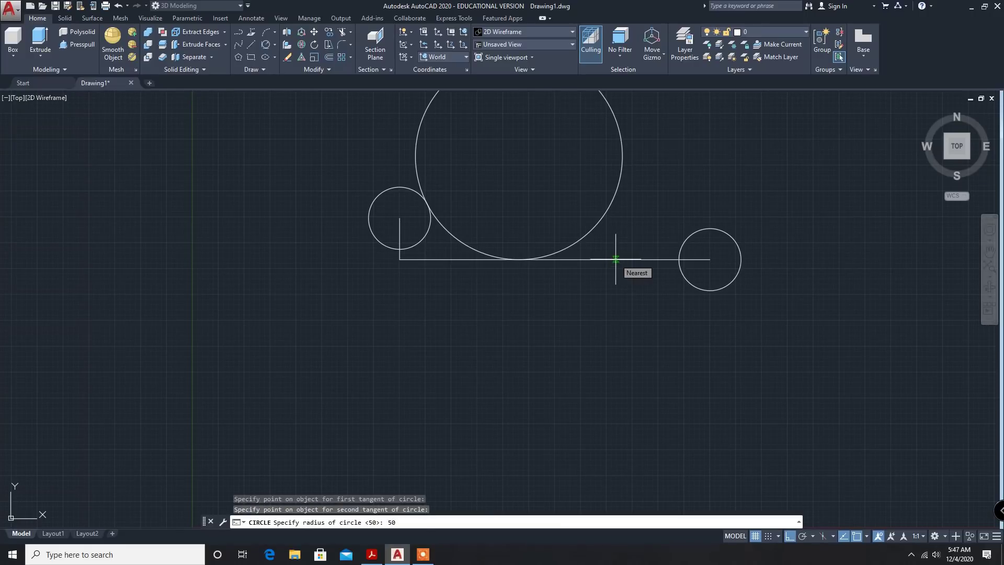
pyautogui.write('50')
pyautogui.press('Return')
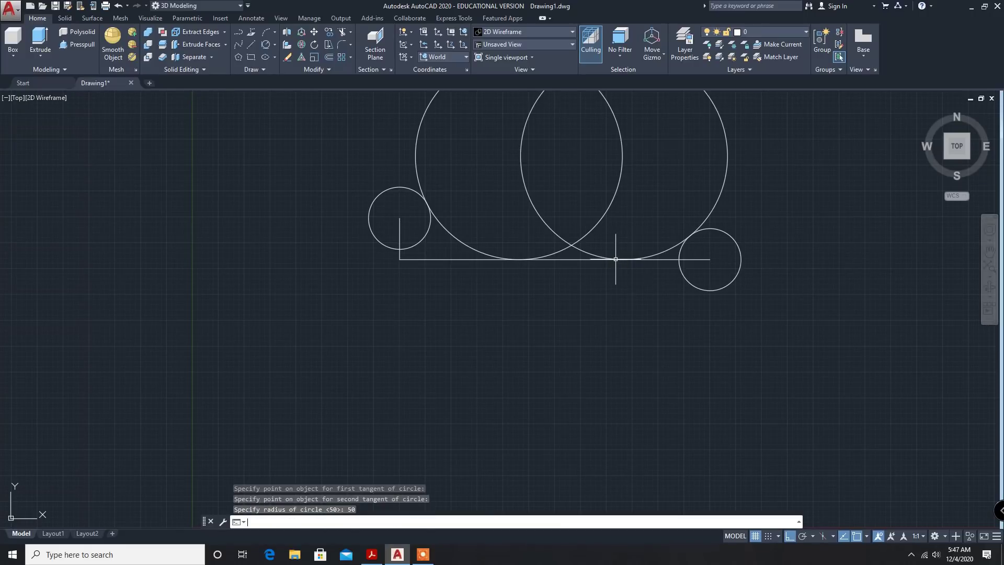
# - Draw a Tan, Tan, Radius circle of radius 150 touching the lower parts of both radius-50 circles
pyautogui.click(268, 45)
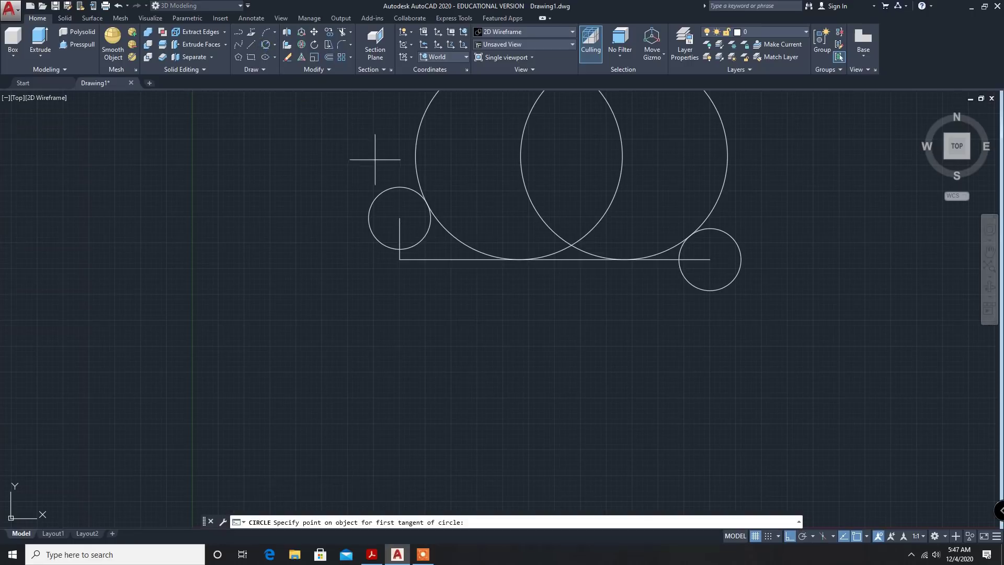
pyautogui.click(451, 238)
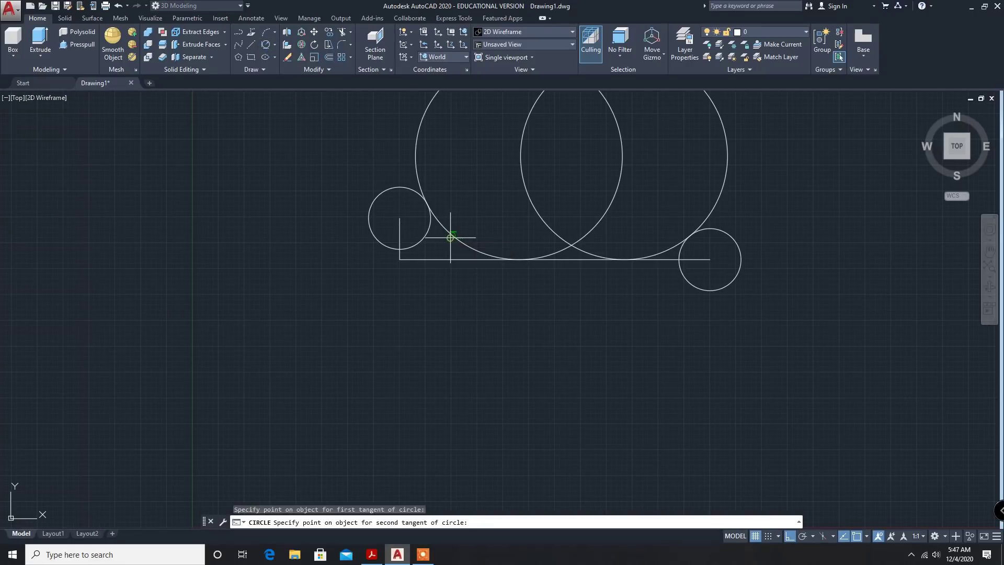
pyautogui.click(667, 250)
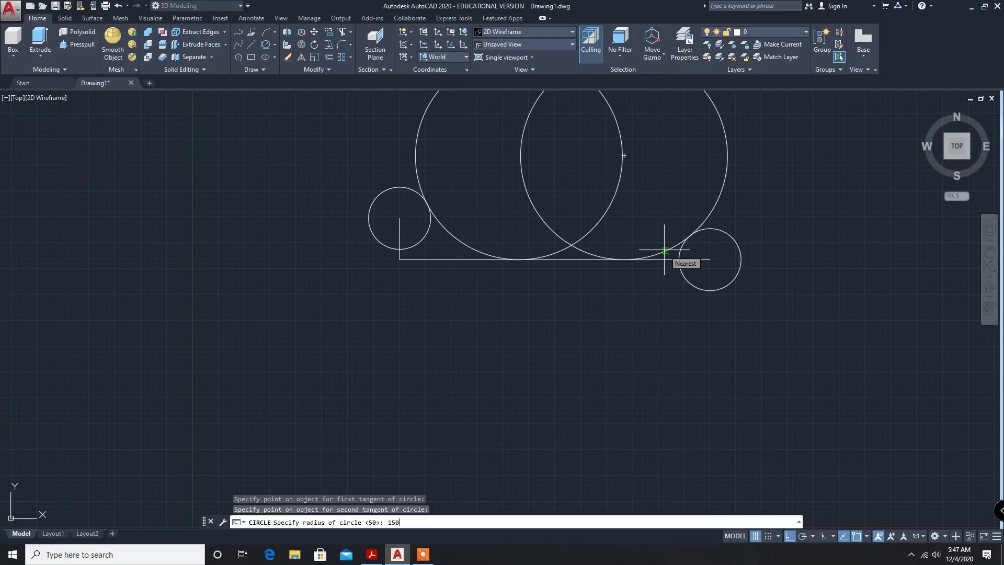
pyautogui.press('Return')
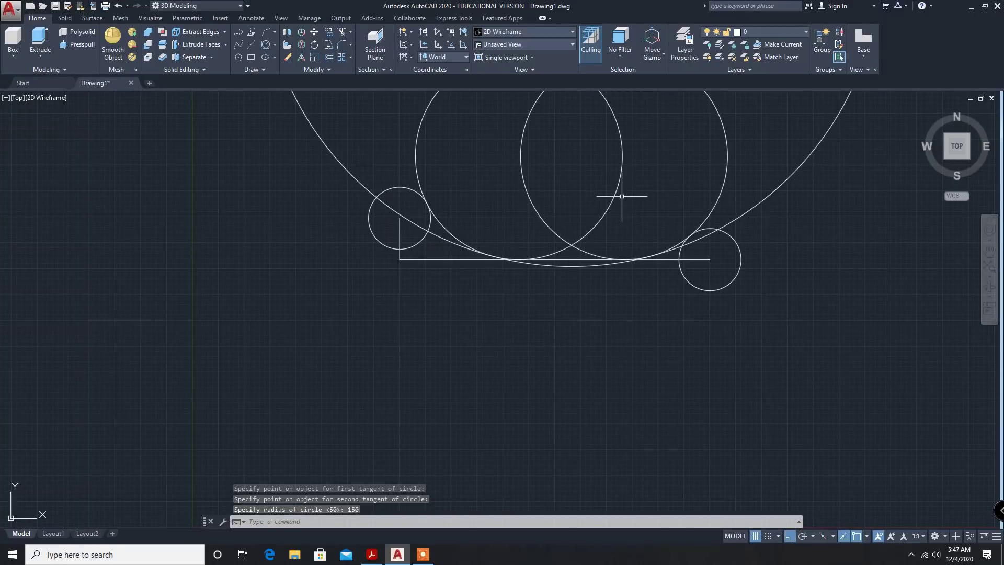
# - Trim the large upper portions of the radius-150 circle and both radius-50 circles, using all objects as cutting edges
pyautogui.click(344, 35)
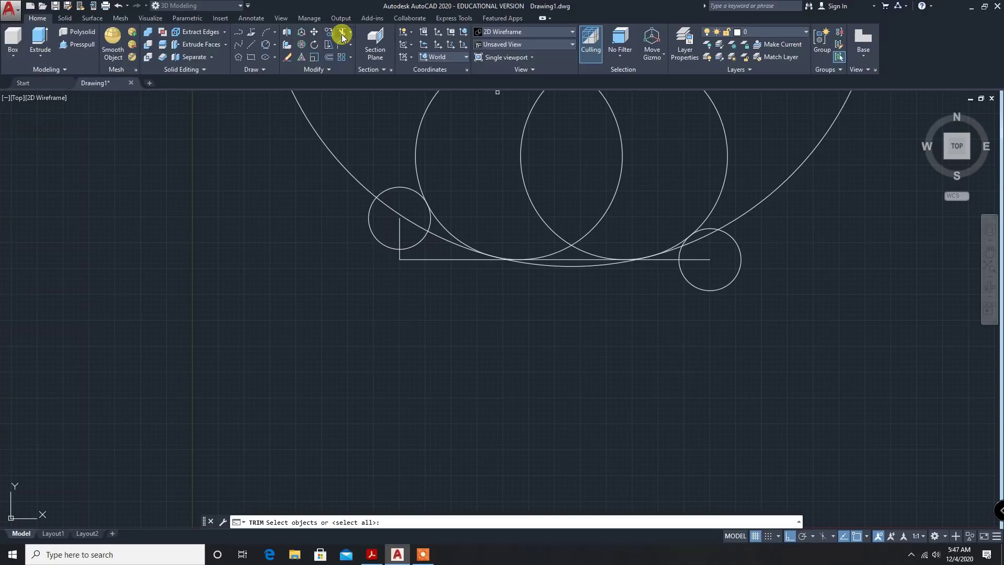
pyautogui.press('Return')
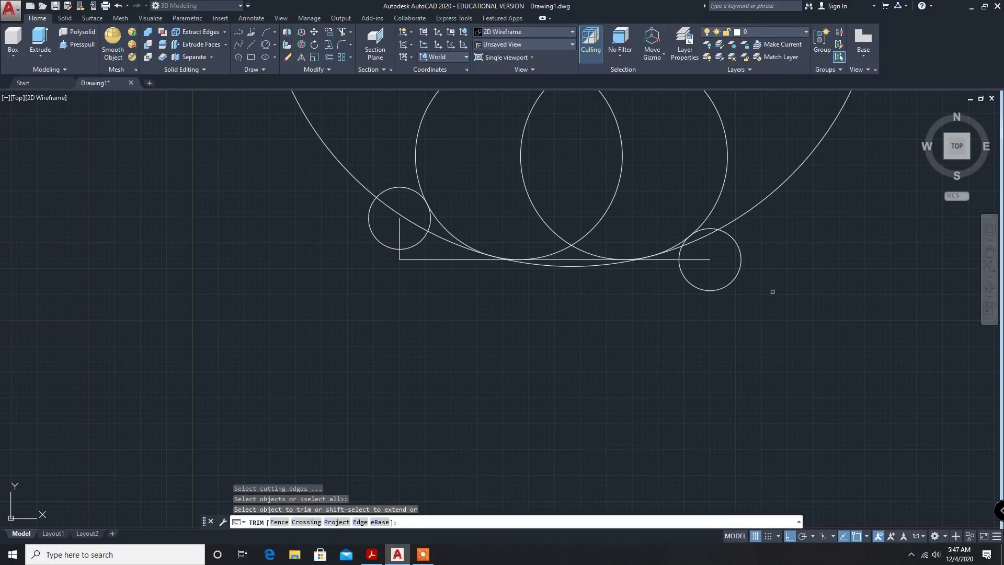
pyautogui.click(749, 214)
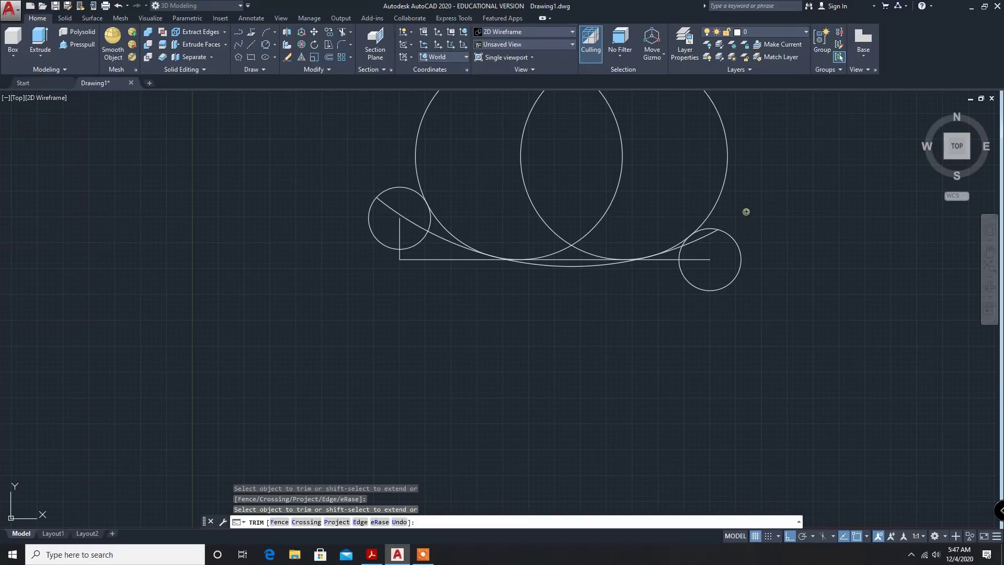
pyautogui.click(727, 186)
pyautogui.click(416, 173)
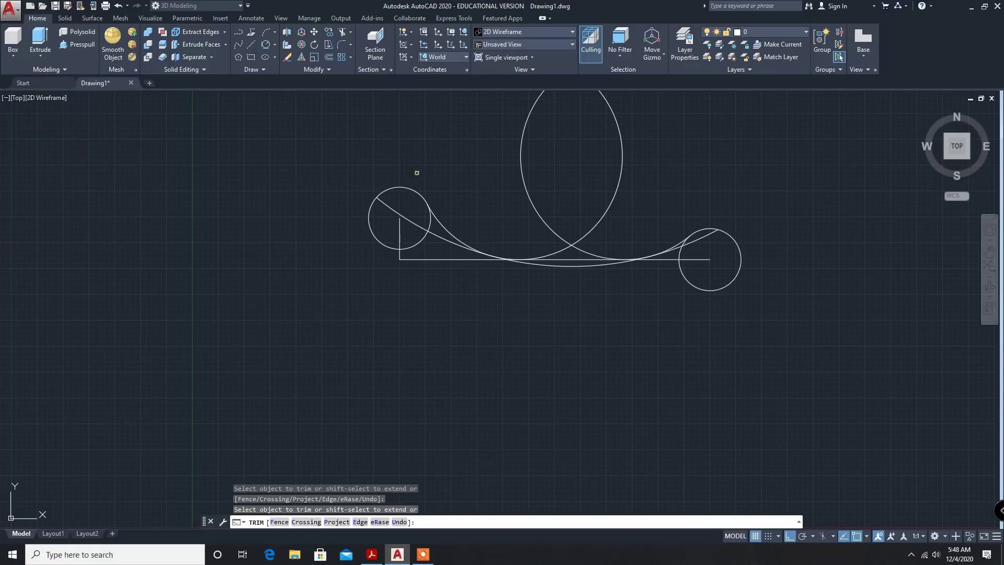
pyautogui.click(531, 199)
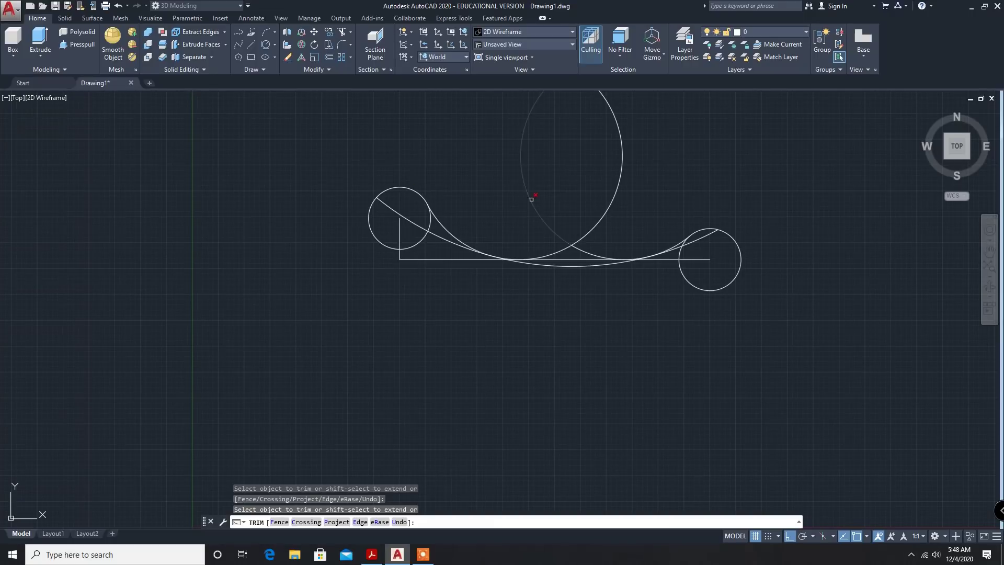
pyautogui.click(606, 206)
# - Trim the surplus radius-150 arc near the left circle and the two radius-50 arc pieces meeting above the horizontal line
pyautogui.scroll(2, 626, 322)
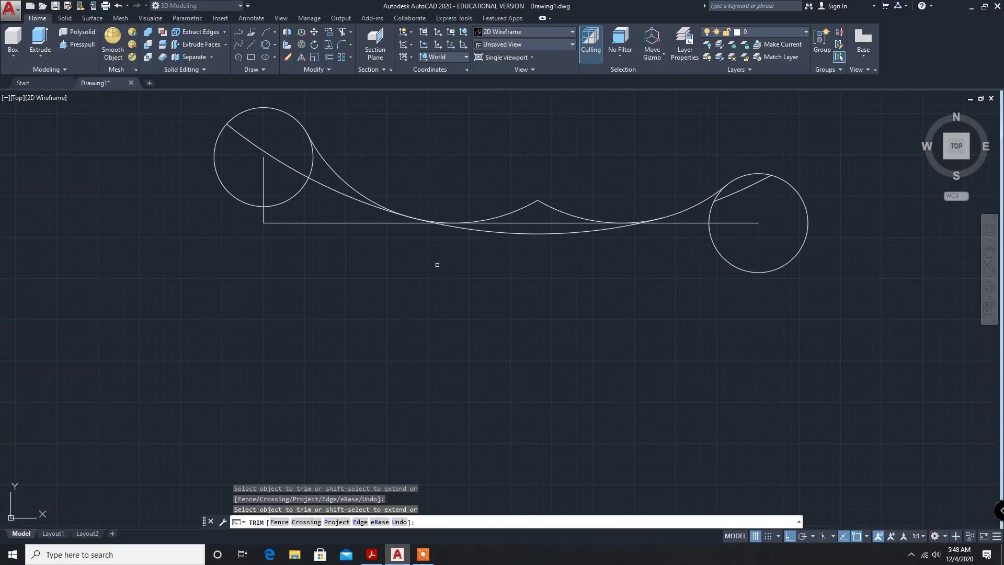
pyautogui.click(360, 202)
pyautogui.click(553, 208)
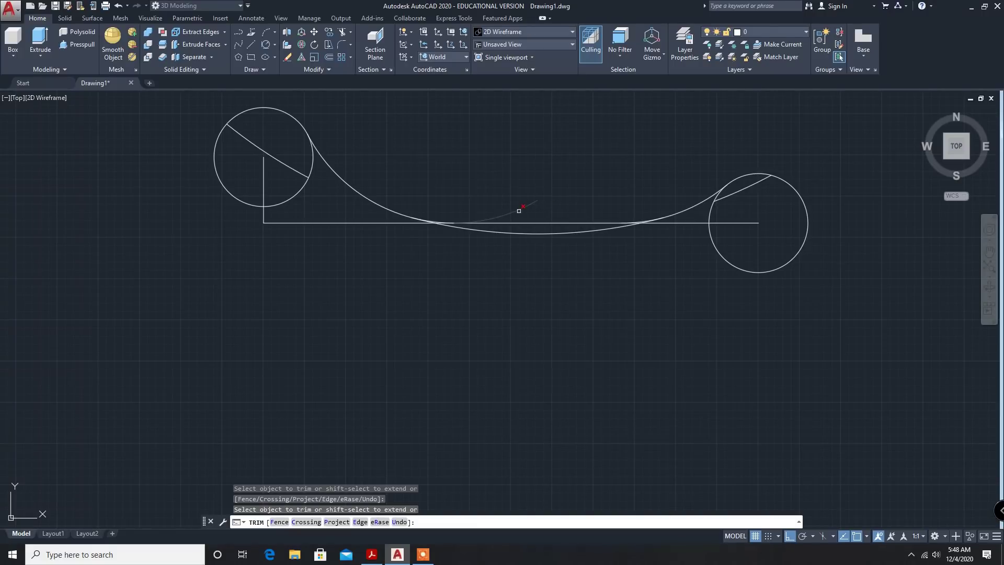
pyautogui.click(518, 210)
# - Trim the short leftover end of the right radius-50 arc where it runs past the radius-150 arc's tangent point
pyautogui.scroll(4, 592, 306)
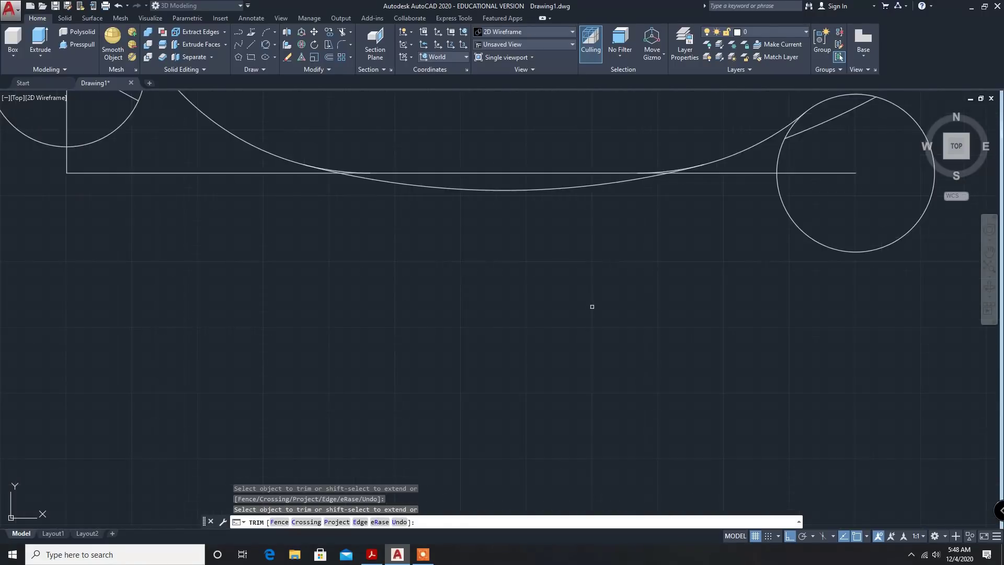
pyautogui.scroll(-3, 630, 254)
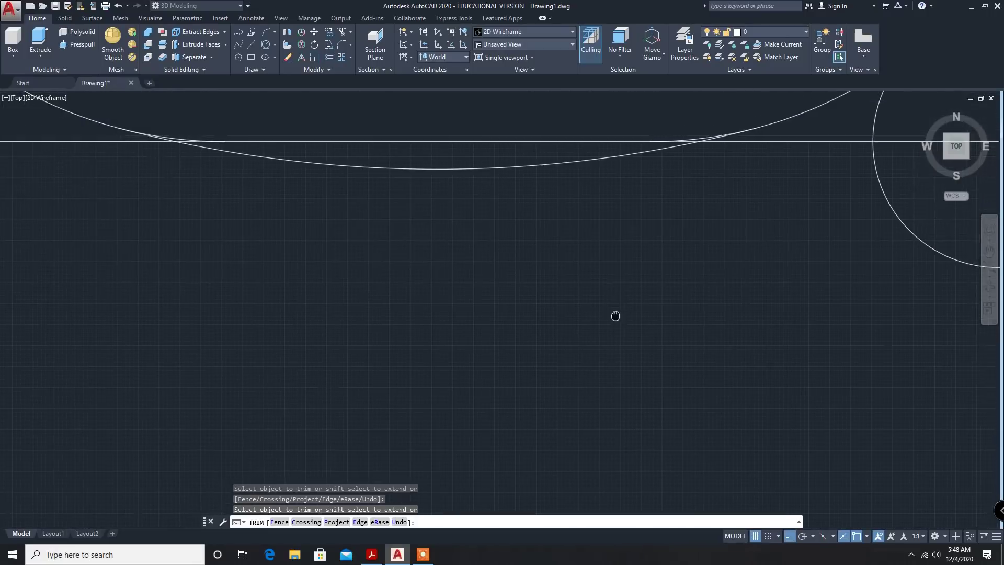
pyautogui.moveTo(614, 313); pyautogui.dragTo(578, 449, button='middle')
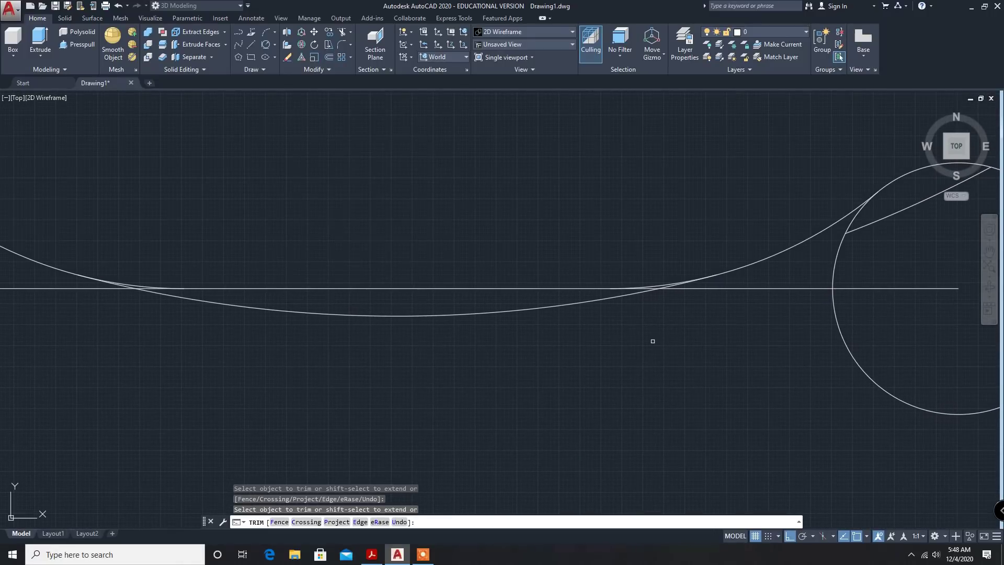
pyautogui.scroll(2, 652, 341)
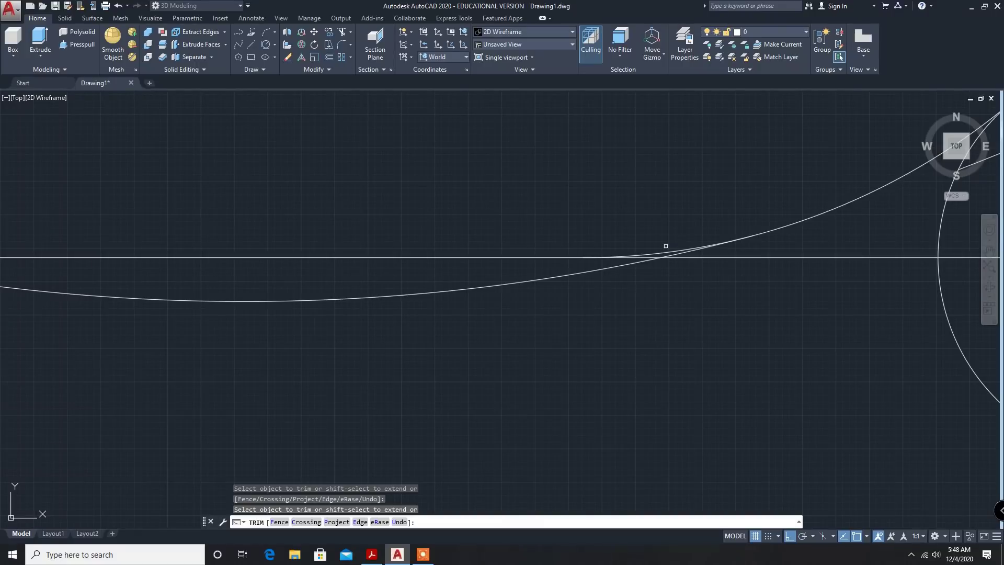
pyautogui.click(659, 253)
# - Trim the short leftover end of the left radius-50 arc beyond its tangent point with the radius-150 arc, and finish trimming
pyautogui.scroll(-2, 445, 371)
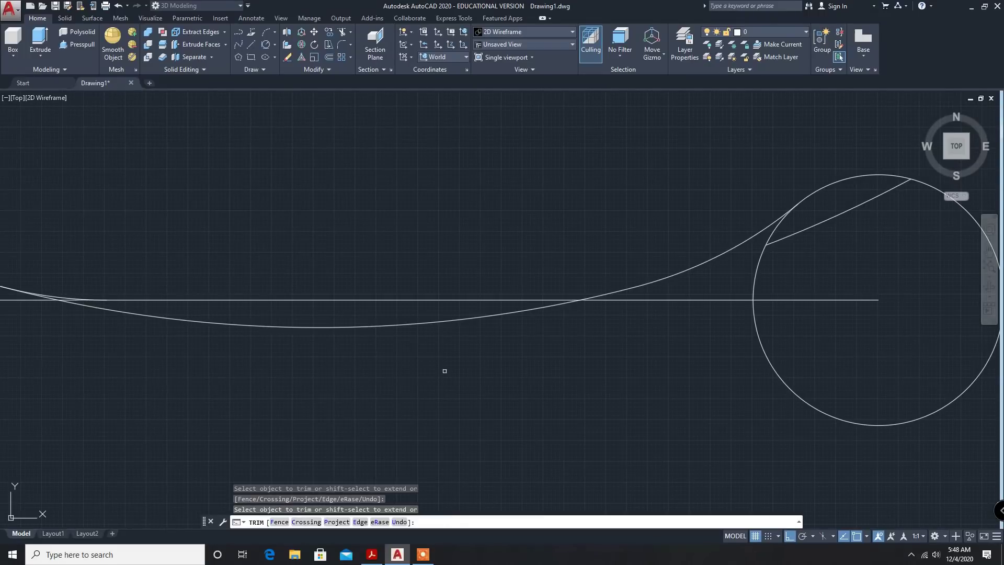
pyautogui.scroll(-2, 92, 341)
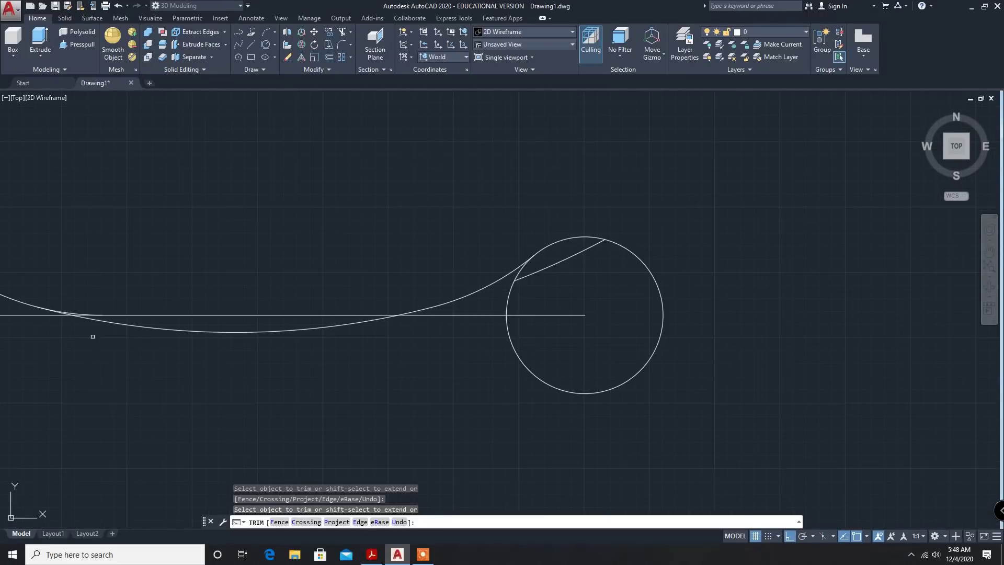
pyautogui.scroll(2, 67, 338)
pyautogui.scroll(2, 67, 338)
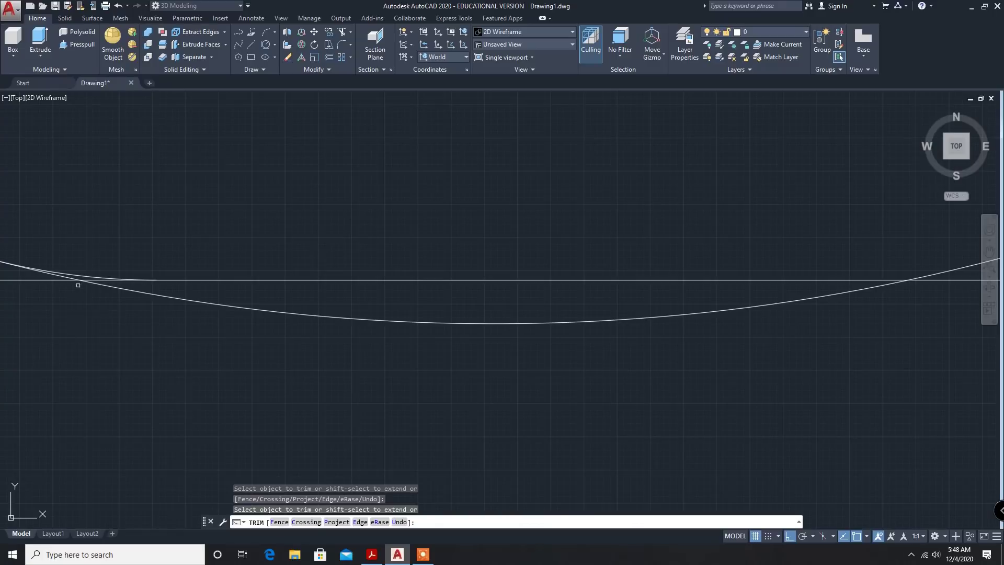
pyautogui.click(77, 277)
pyautogui.scroll(-4, 150, 384)
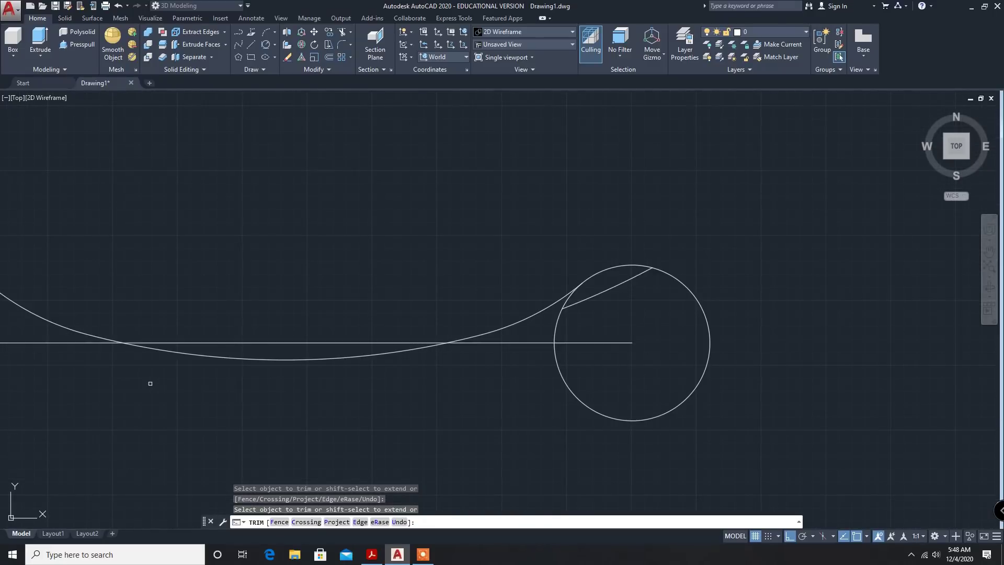
pyautogui.scroll(-2, 150, 384)
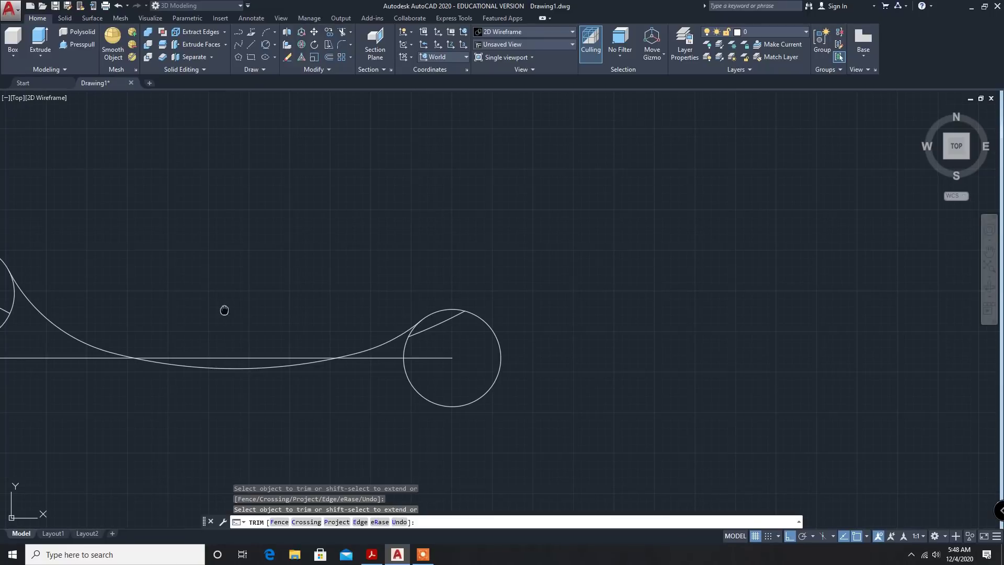
pyautogui.moveTo(224, 312)
pyautogui.mouseDown(button='middle')
pyautogui.moveTo(486, 264)
pyautogui.moveTo(592, 278)
pyautogui.mouseUp(button='middle')
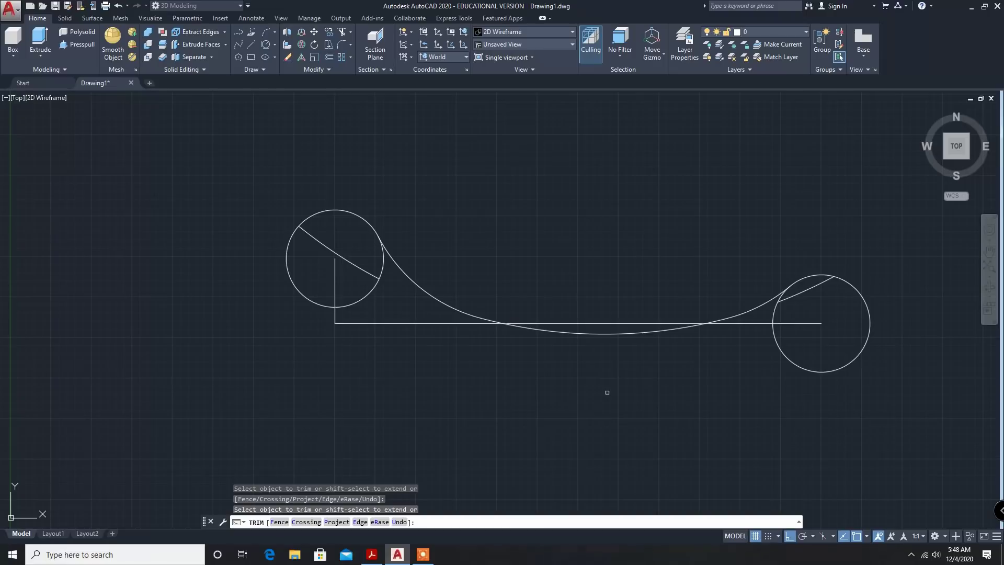
pyautogui.press('Escape')
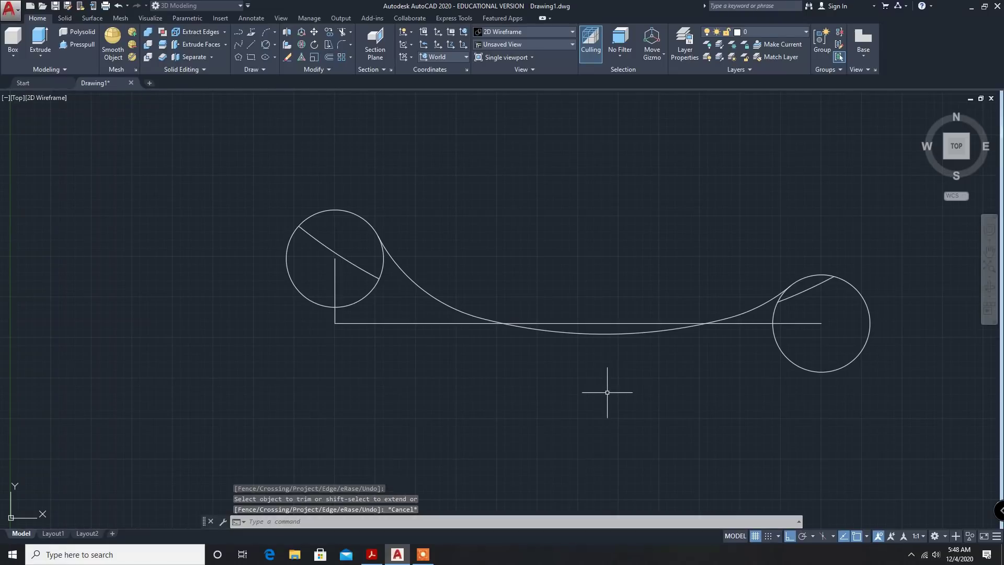
# - Delete the leftover radius-150 arc segments inside the right and left circles
pyautogui.click(805, 291)
pyautogui.moveTo(805, 292)
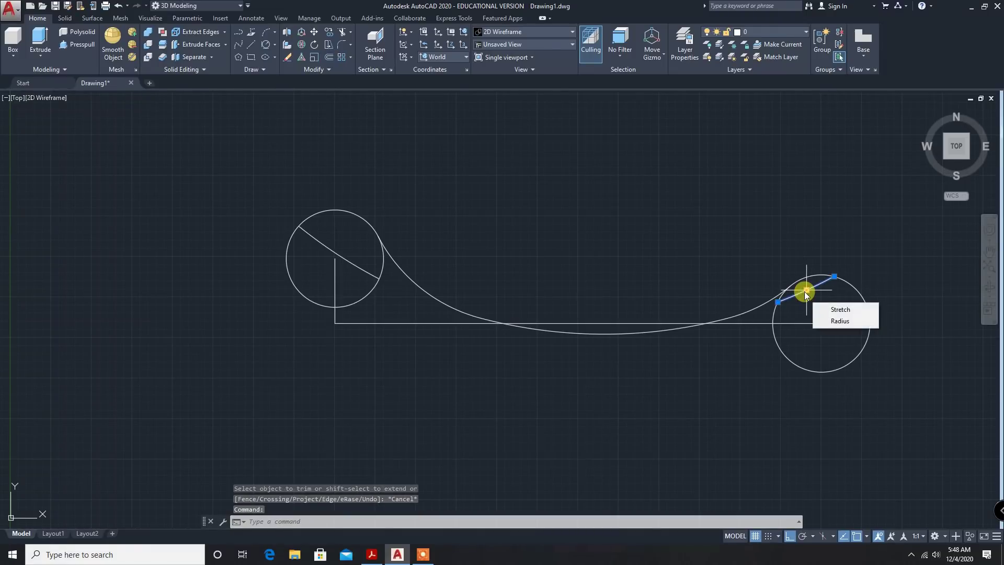
pyautogui.press('Escape')
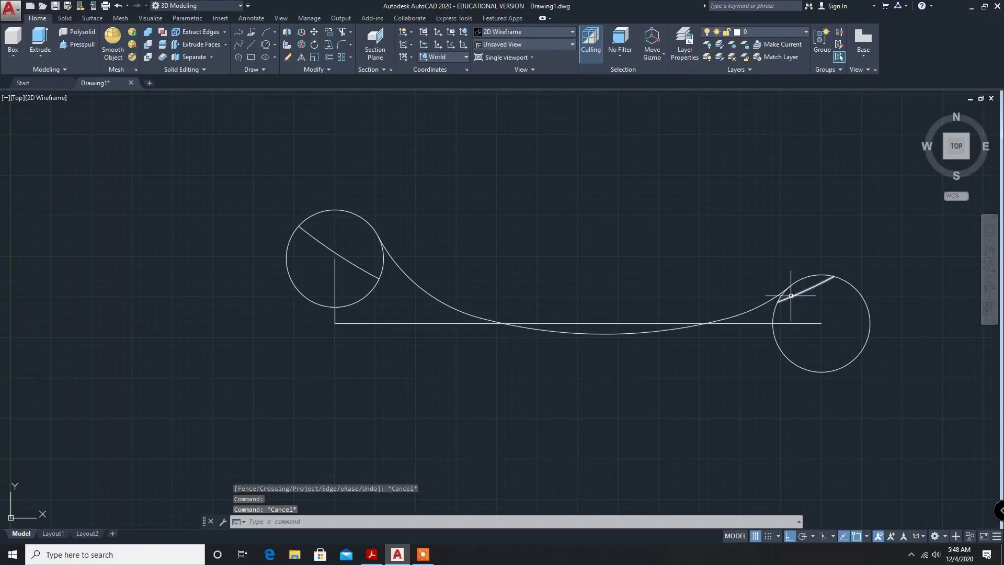
pyautogui.press('Delete')
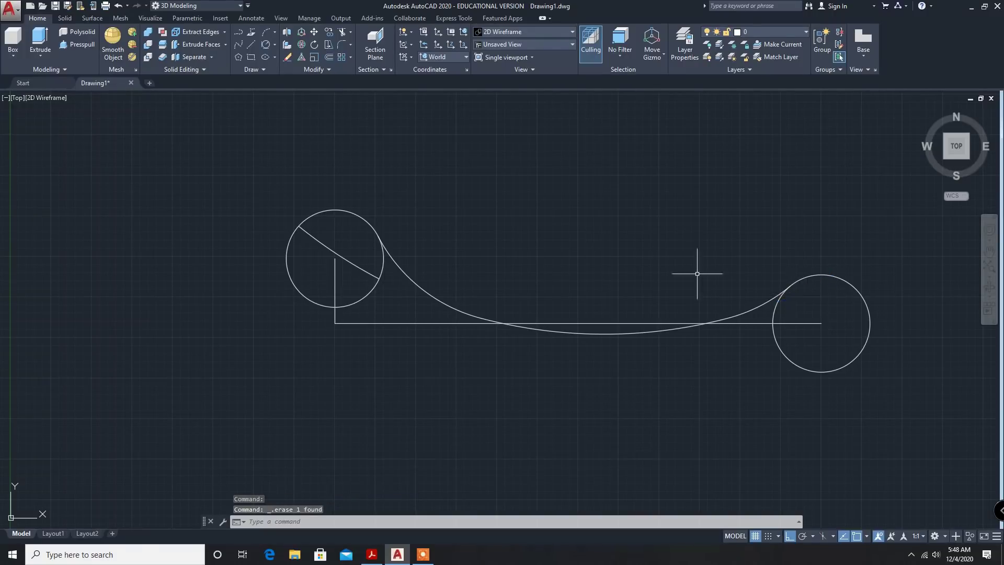
pyautogui.click(353, 262)
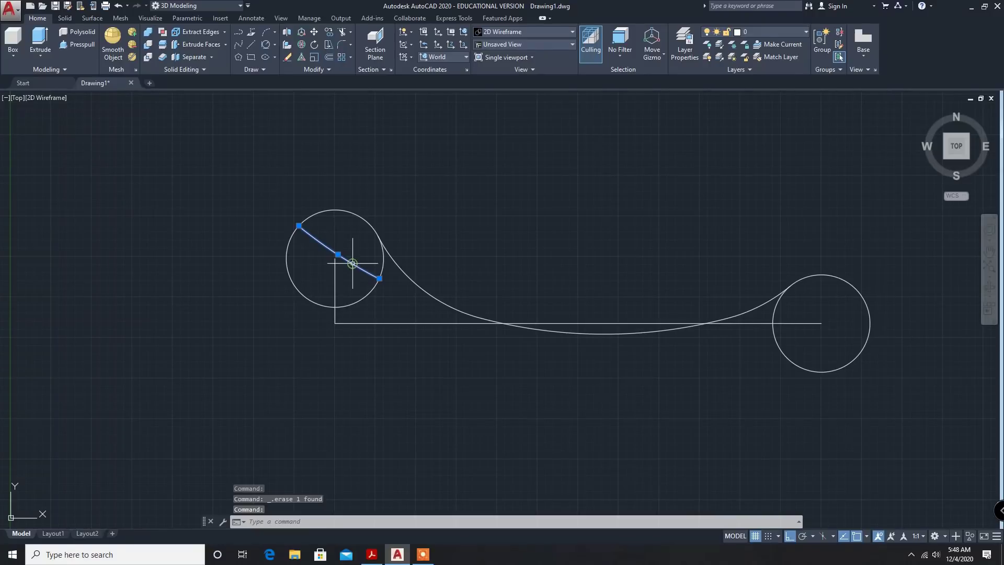
pyautogui.press('Delete')
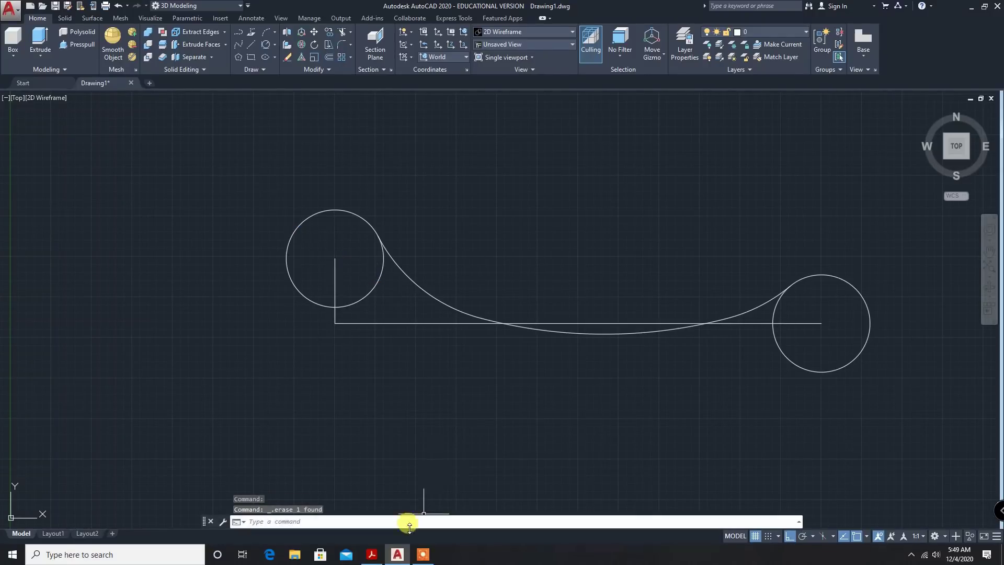
# - Consult the Q.No:1 figure in the exercise PDF and delete the vertical line from the left circle's center in AutoCAD
pyautogui.click(370, 557)
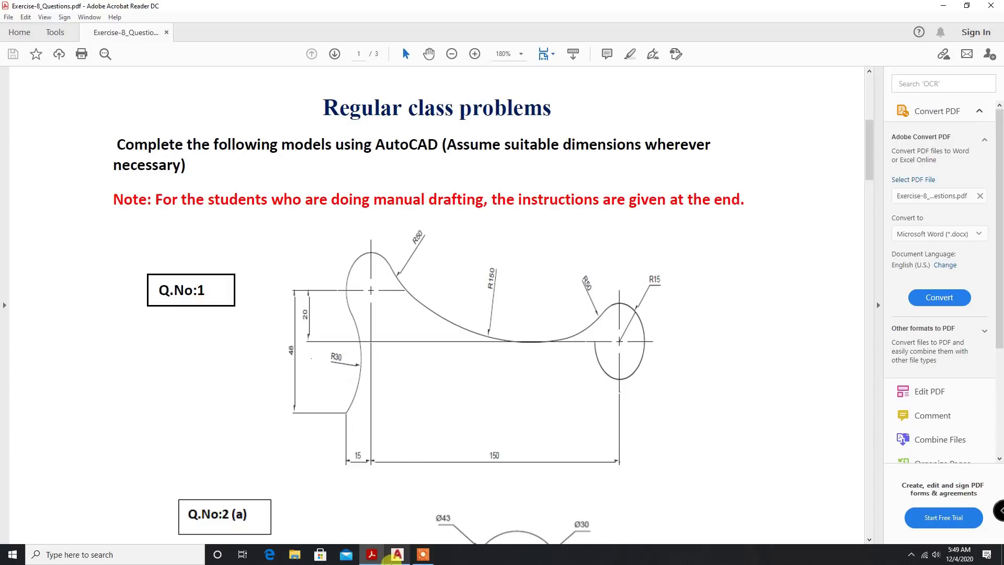
pyautogui.click(401, 556)
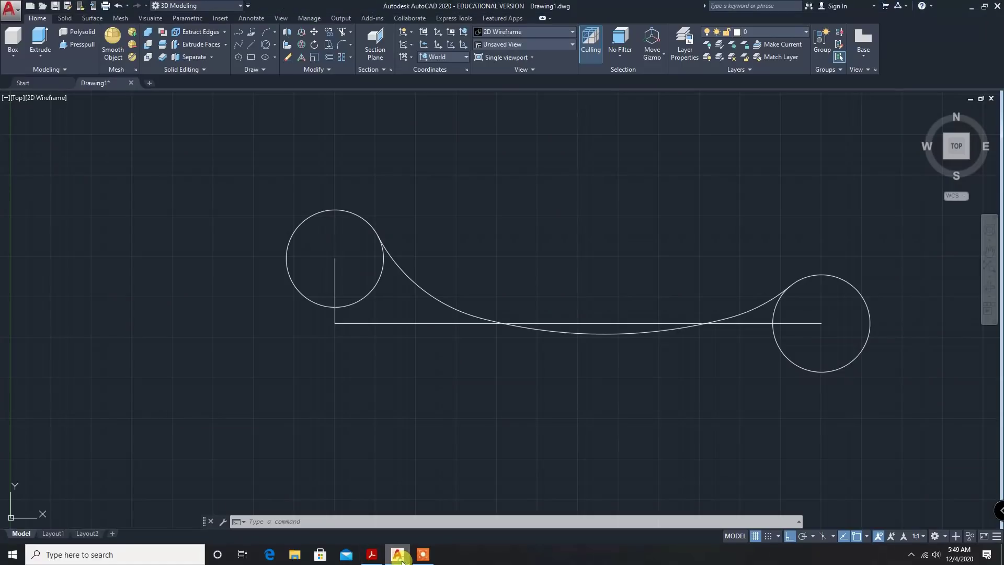
pyautogui.click(335, 281)
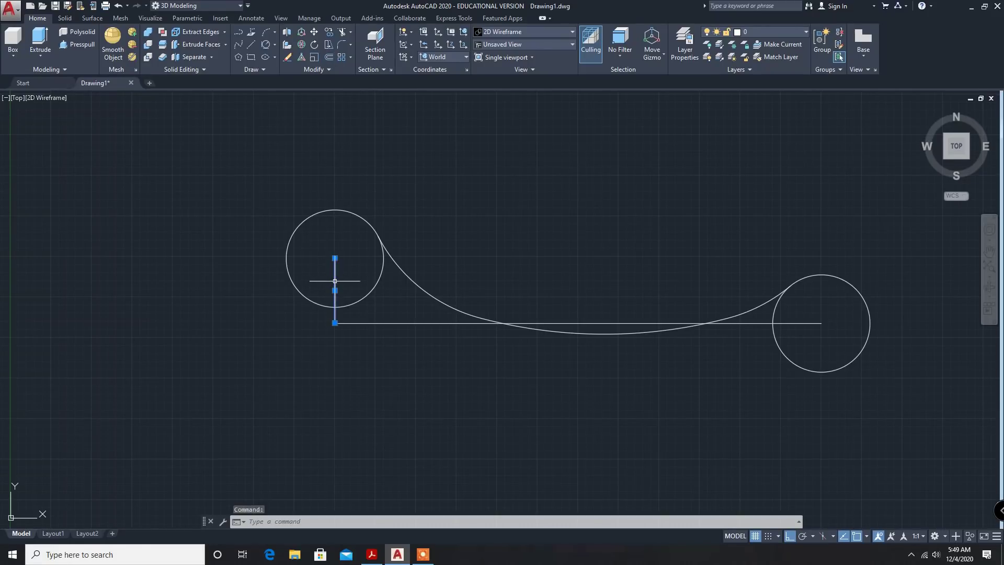
pyautogui.press('Delete')
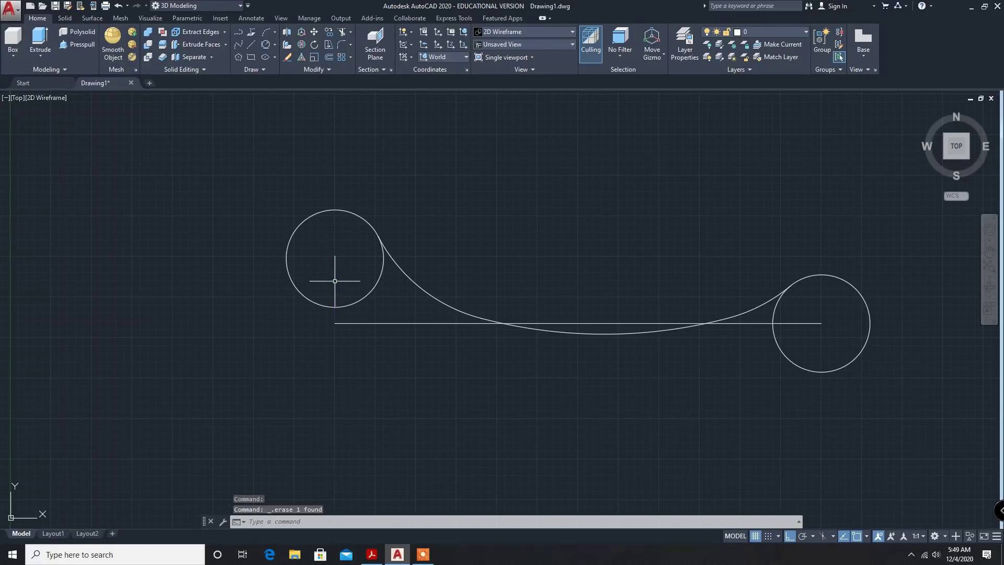
# - Draw a line 48 down from the left circle's center, continued by a horizontal segment 15 long to the left
pyautogui.click(252, 45)
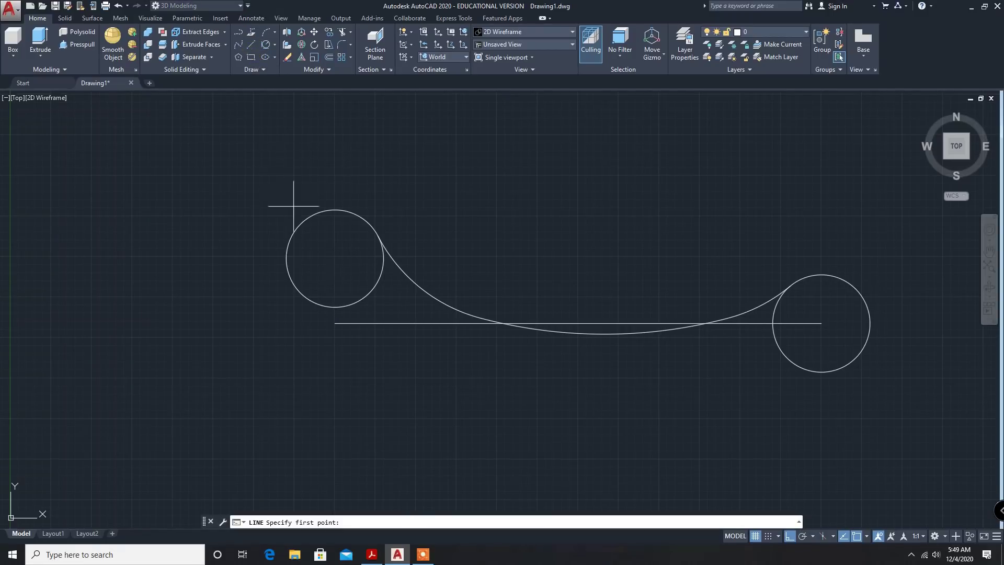
pyautogui.click(335, 258)
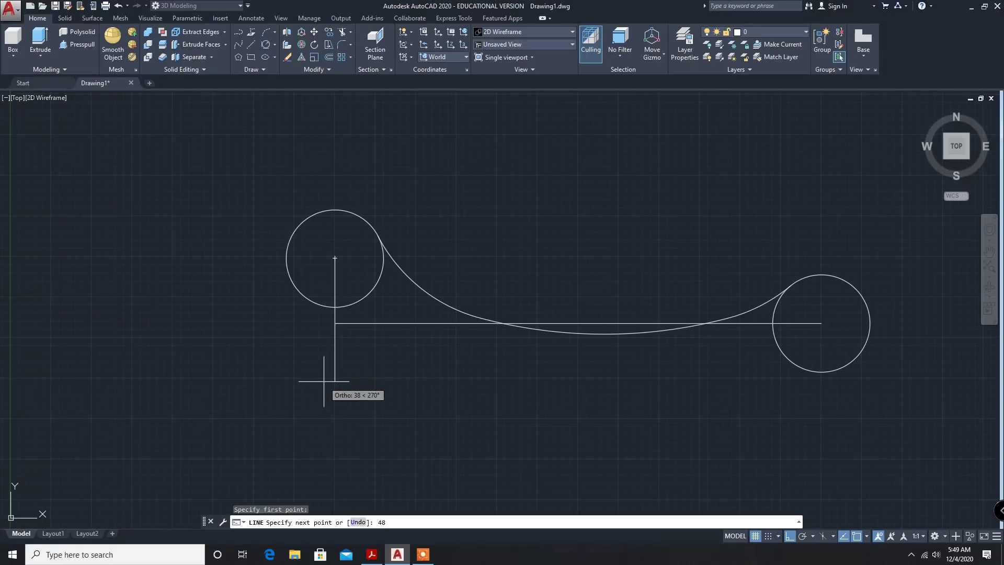
pyautogui.press('Return')
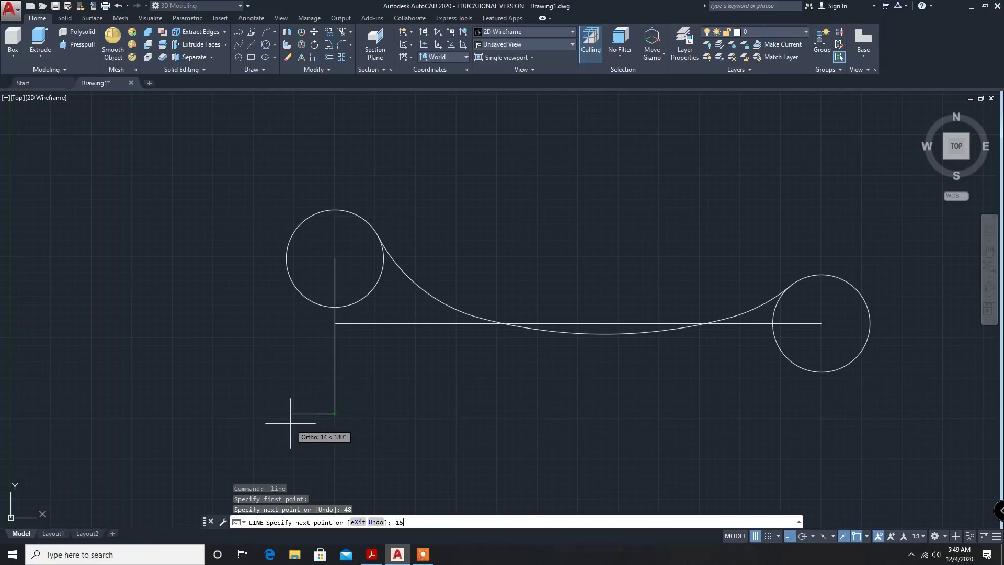
pyautogui.press('Return')
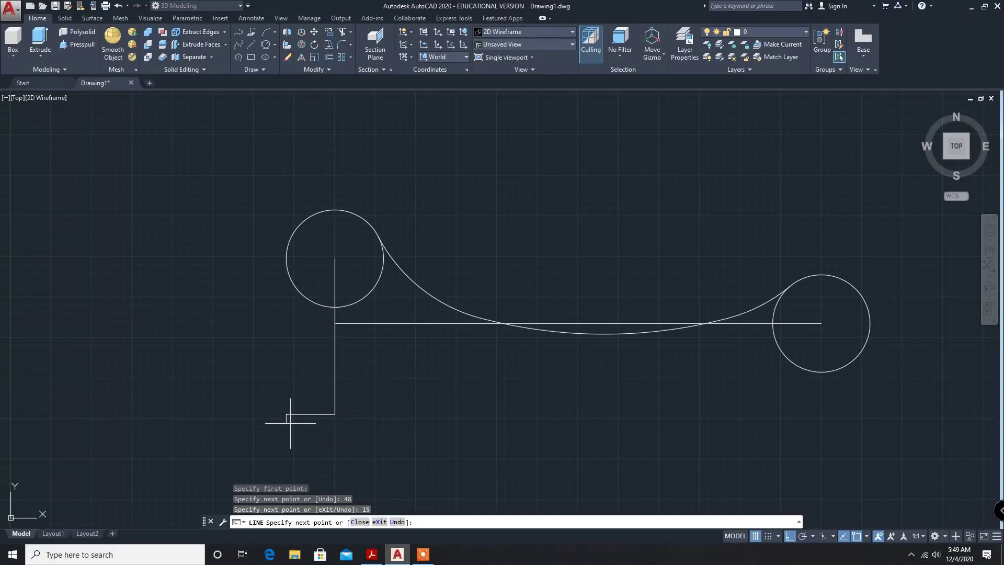
pyautogui.press('Escape')
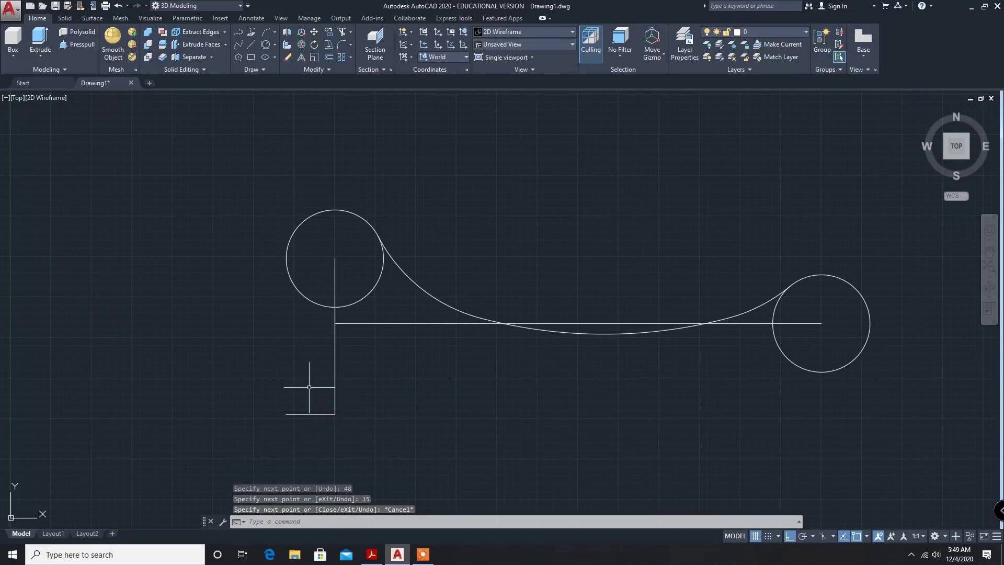
# - Draw a start-end-radius arc of radius 30 from the short horizontal line's free end to the left circle's left quadrant
pyautogui.scroll(-2, 170, 264)
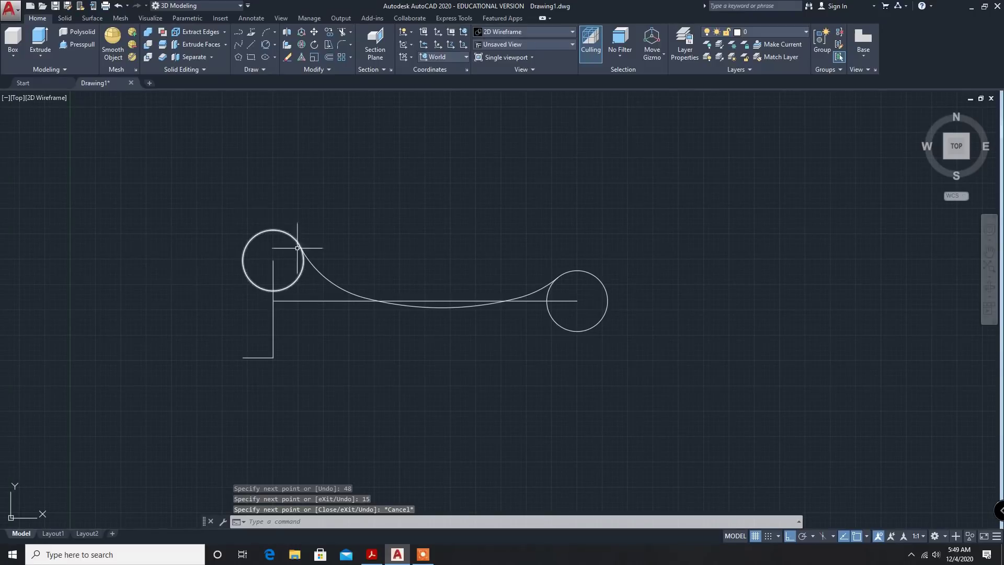
pyautogui.click(274, 34)
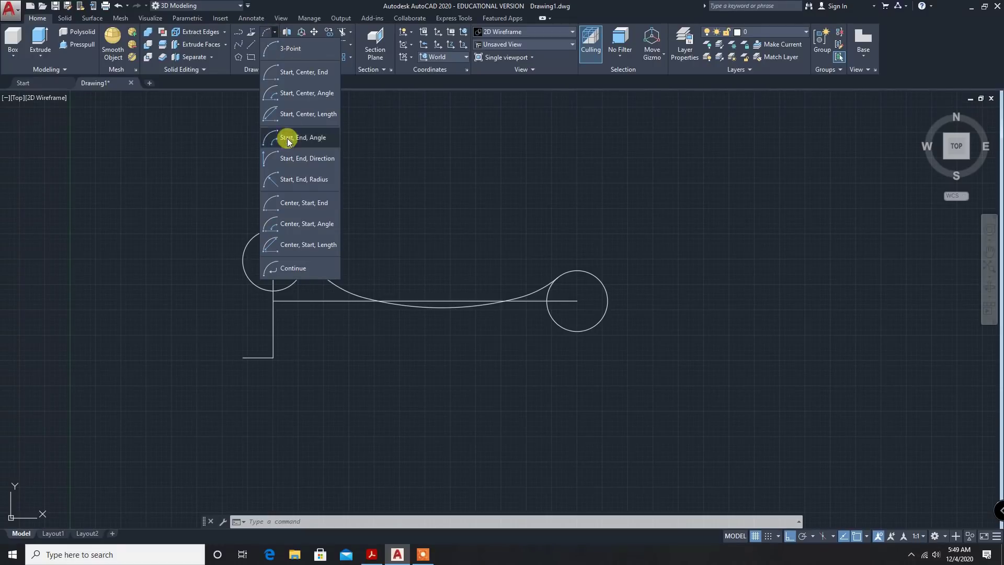
pyautogui.click(298, 180)
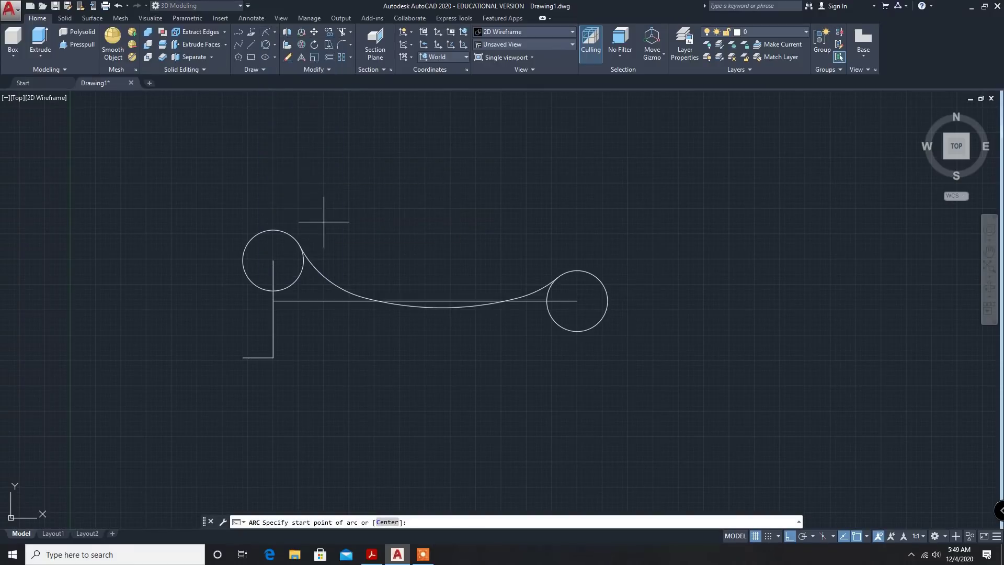
pyautogui.click(243, 358)
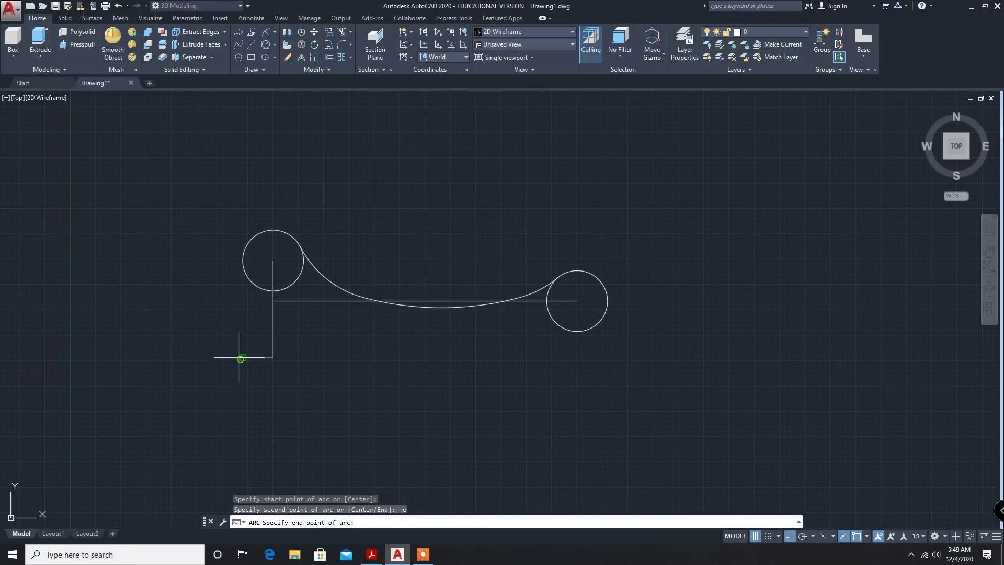
pyautogui.click(243, 260)
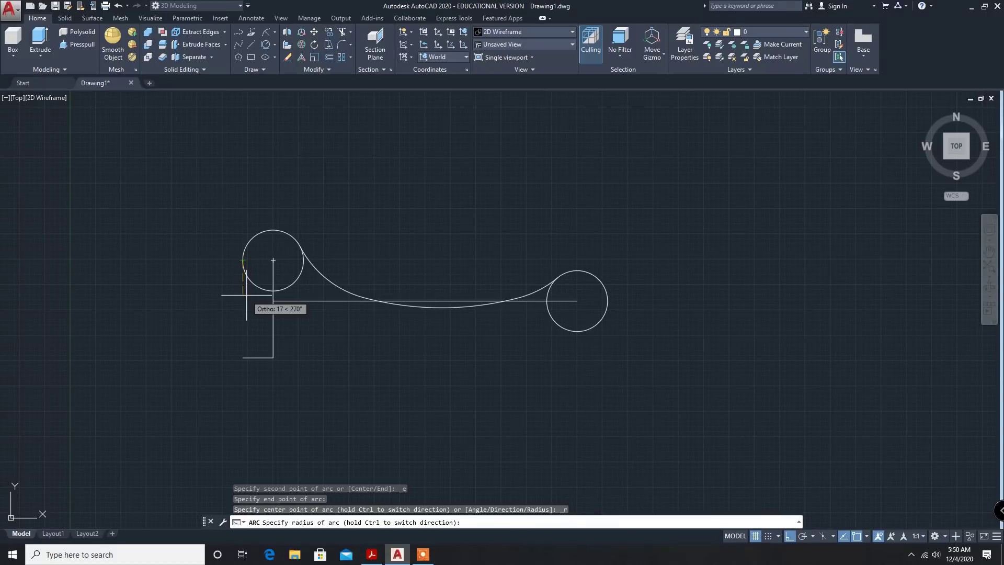
pyautogui.write('30')
pyautogui.press('Return')
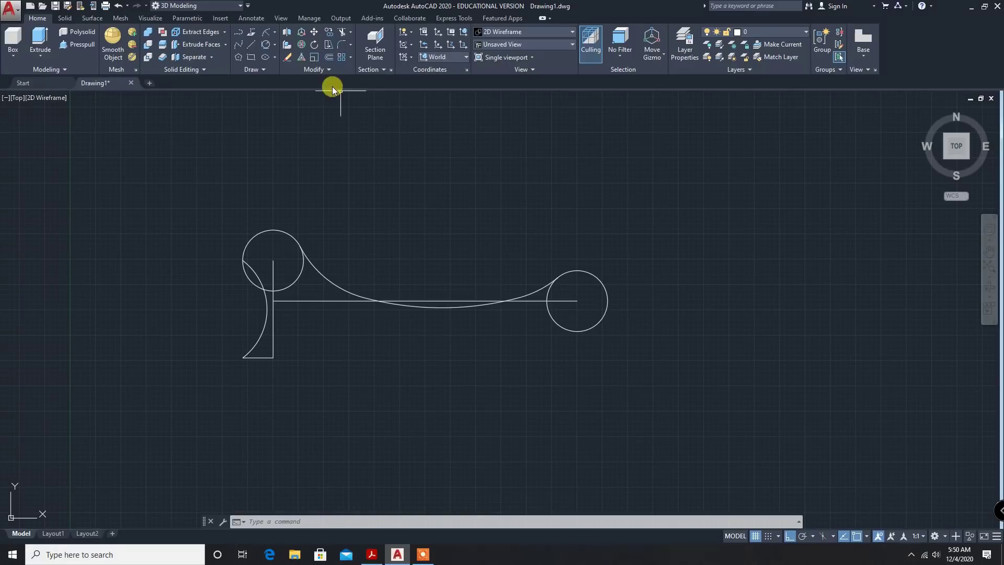
# - Start trimming with all objects as cutting edges
pyautogui.click(342, 32)
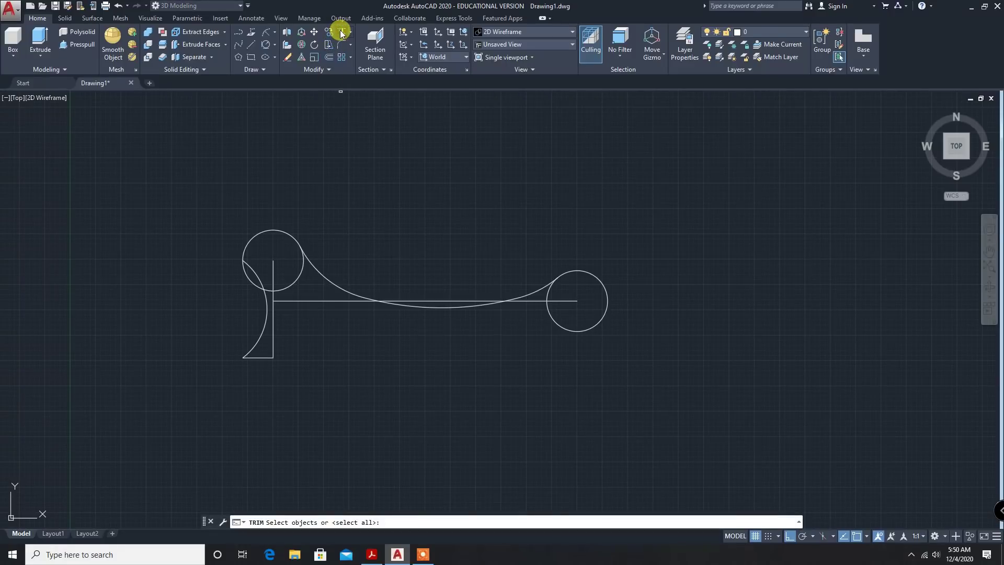
pyautogui.press('Return')
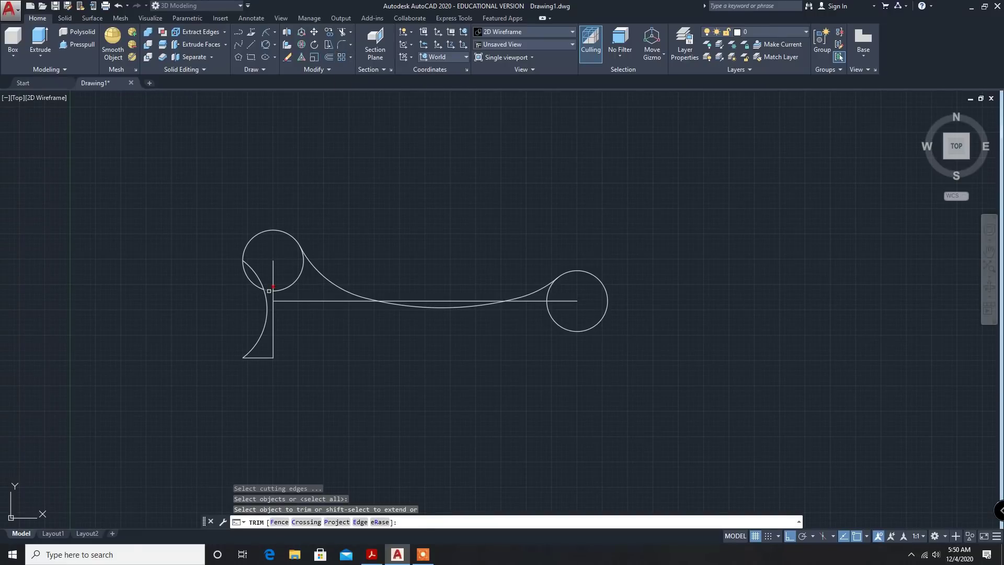
pyautogui.click(268, 291)
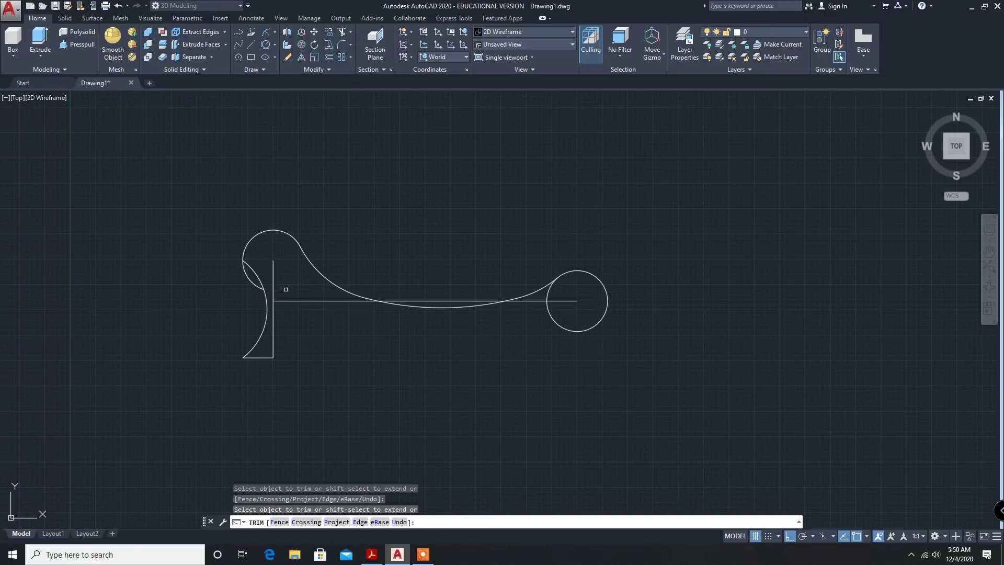
pyautogui.click(285, 289)
pyautogui.click(549, 296)
pyautogui.hotkey('ctrl', 'z')
pyautogui.hotkey('ctrl', 'z')
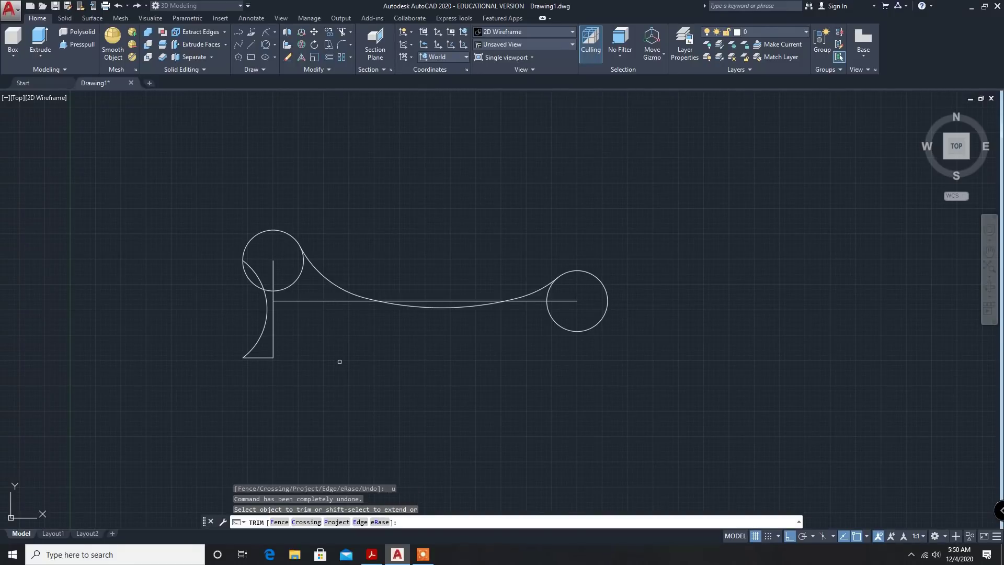
# - Trim the radius-30 arc inside the left circle, the circle's bottom piece beside it, and the right circle's upper-left piece down to the horizontal line
pyautogui.click(258, 275)
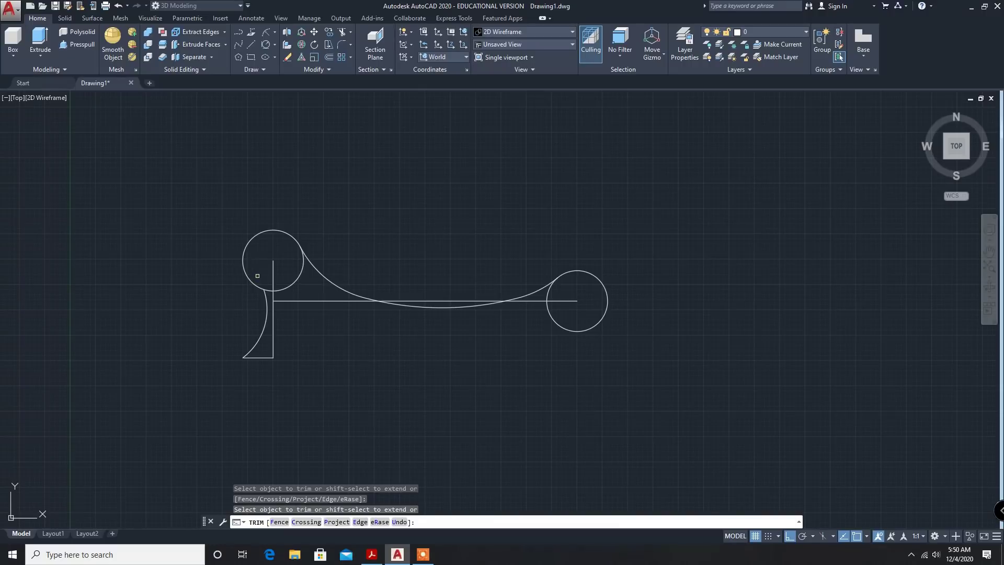
pyautogui.click(270, 291)
pyautogui.click(544, 301)
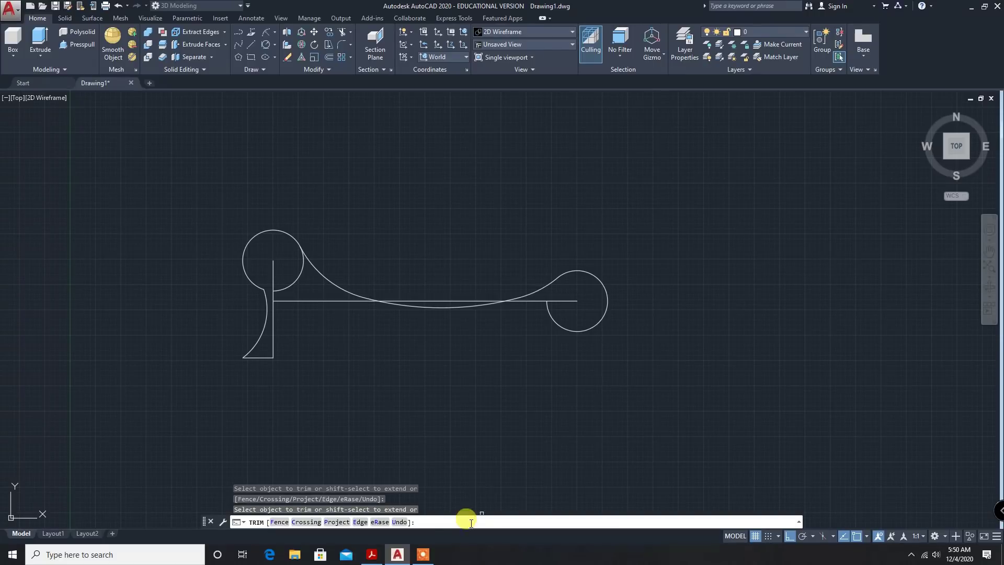
pyautogui.click(423, 553)
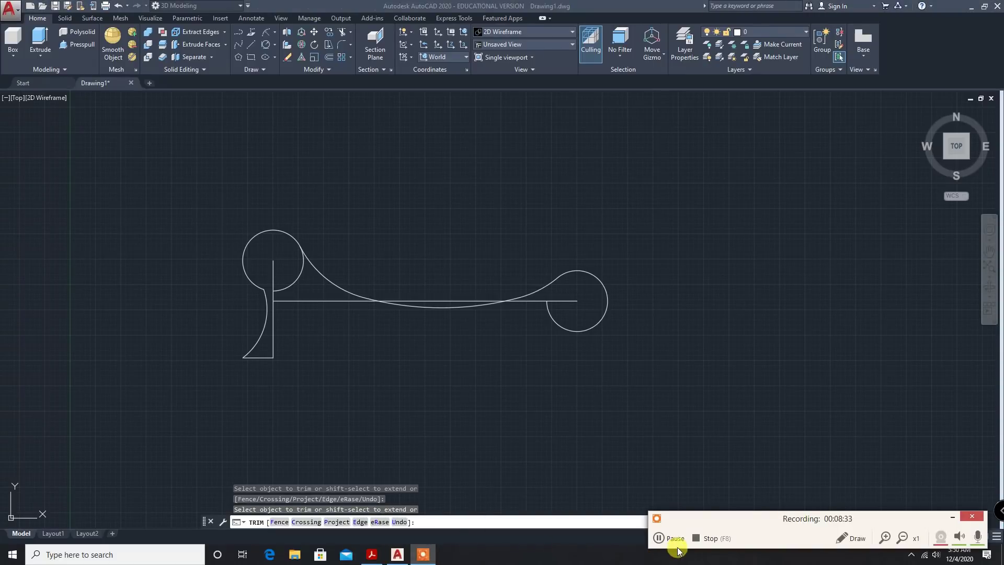
pyautogui.click(664, 538)
pyautogui.click(951, 519)
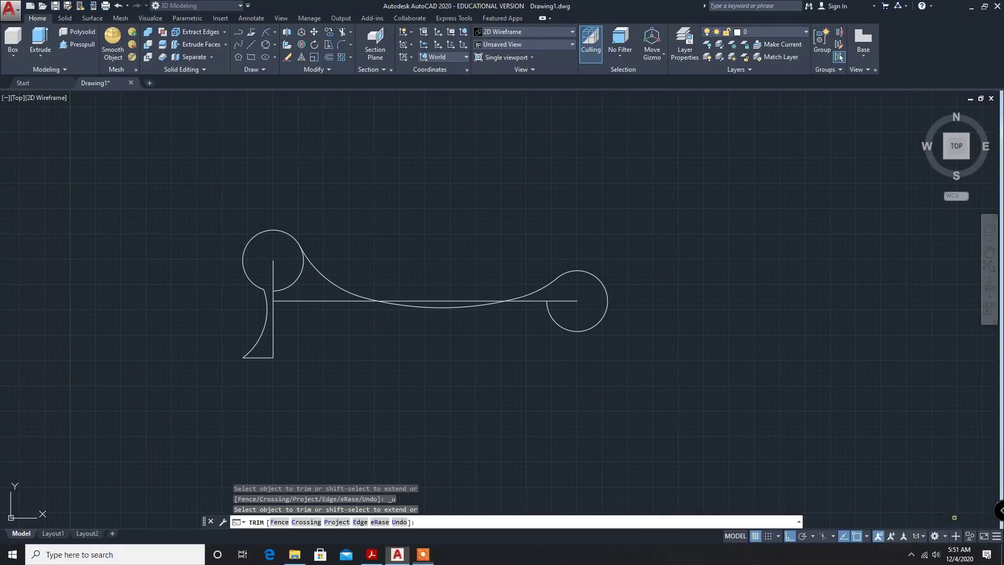
# - Trim the rest of the left circle's lower-right arc and delete the vertical, short horizontal and long horizontal construction lines
pyautogui.click(291, 286)
pyautogui.press('Escape')
pyautogui.click(272, 340)
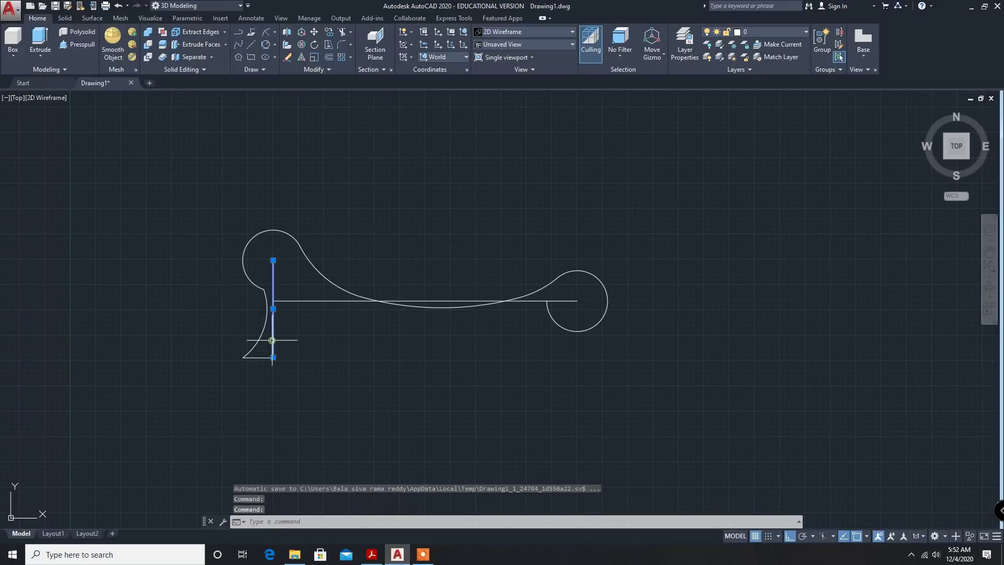
pyautogui.press('Delete')
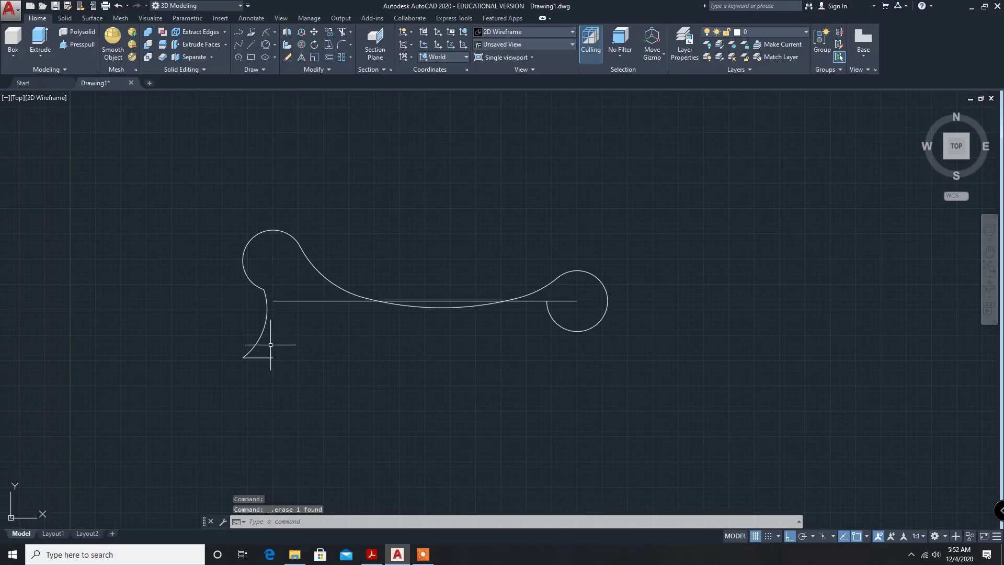
pyautogui.click(270, 358)
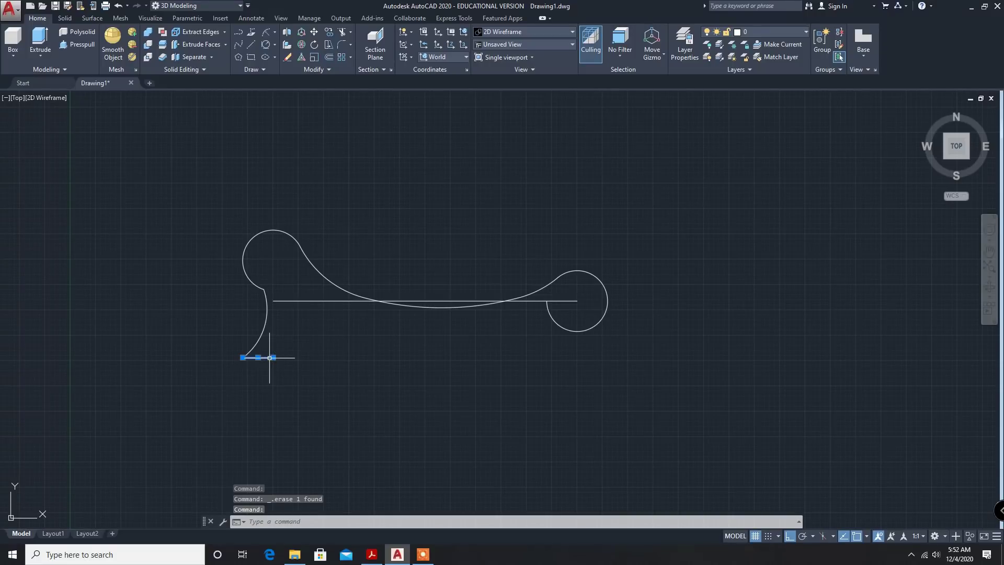
pyautogui.press('Delete')
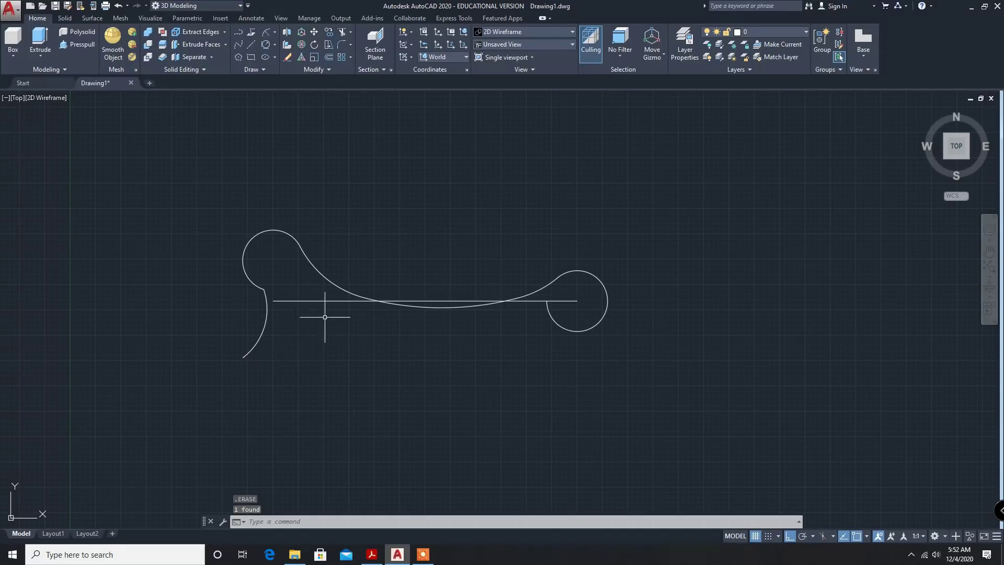
pyautogui.click(319, 301)
pyautogui.press('Delete')
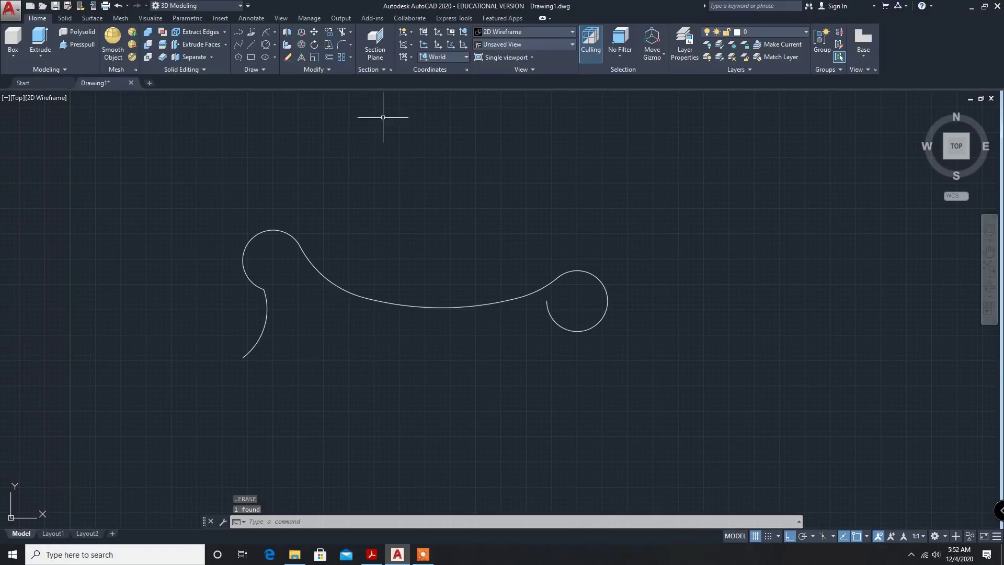
# - Fillet the corner between the left circle's arc and the radius-30 arc with radius 10
pyautogui.click(349, 50)
pyautogui.click(354, 62)
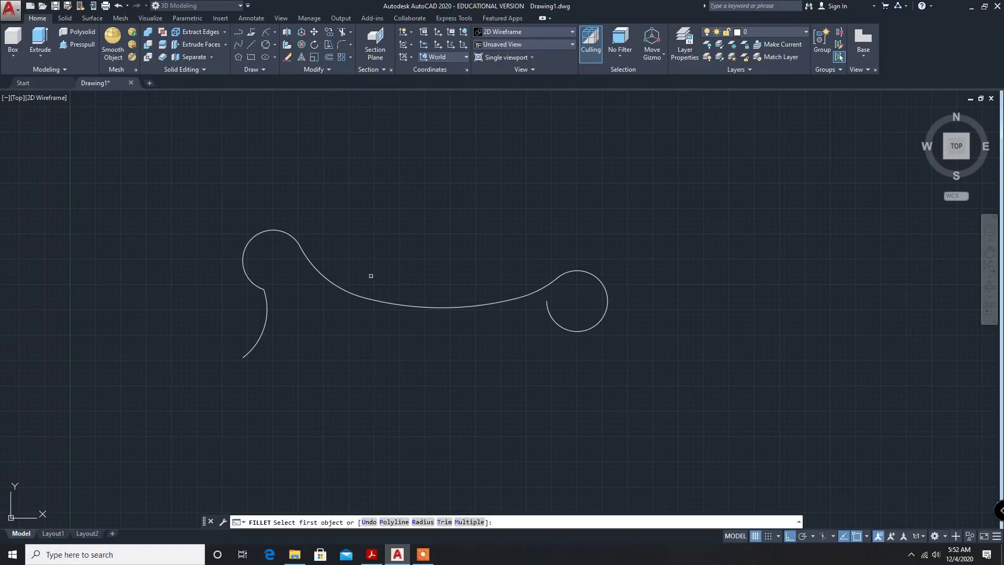
pyautogui.click(421, 522)
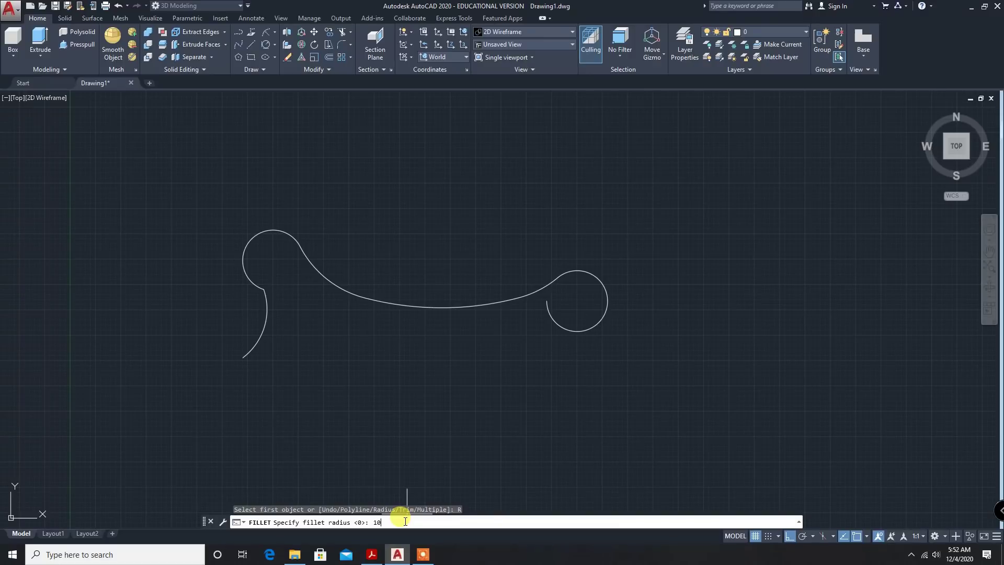
pyautogui.press('Return')
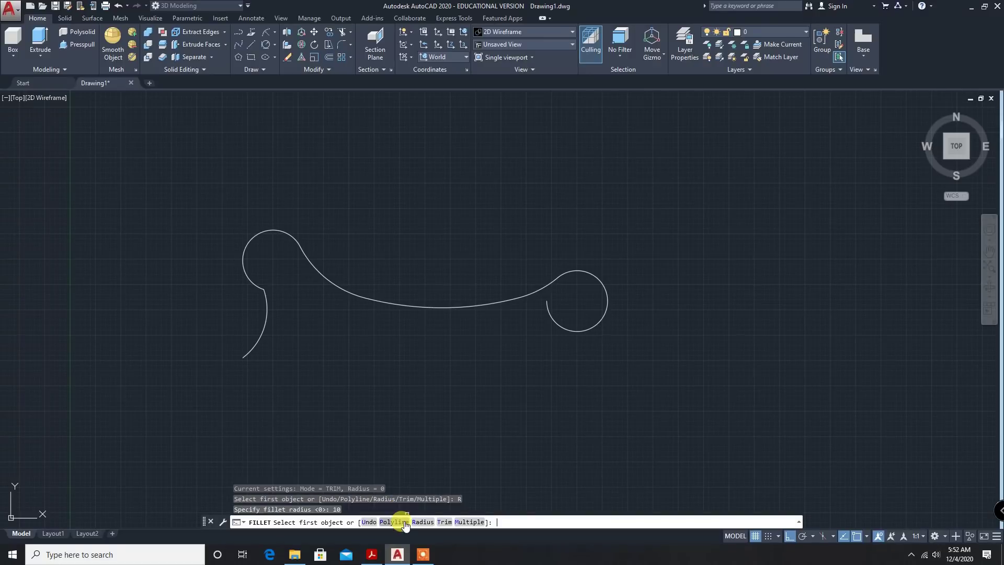
pyautogui.click(258, 290)
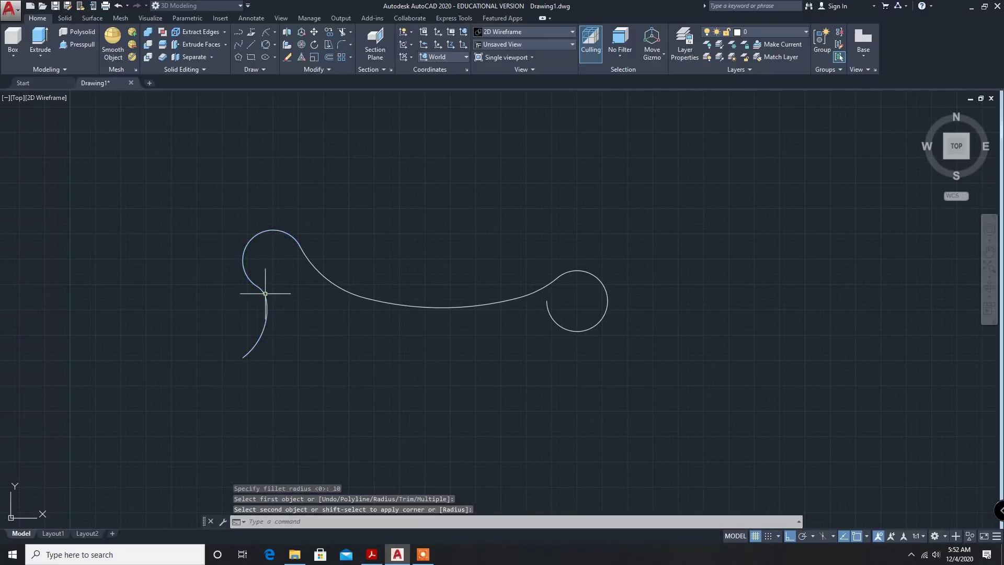
pyautogui.click(265, 294)
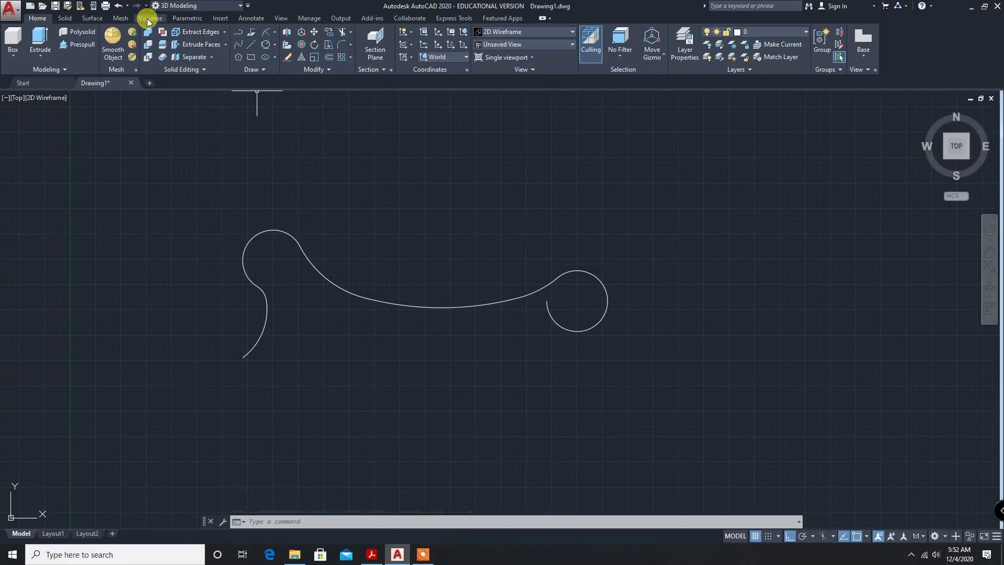
# - Add a horizontal linear dimension between the centers of the left and right circles, placed below the profile
pyautogui.click(250, 19)
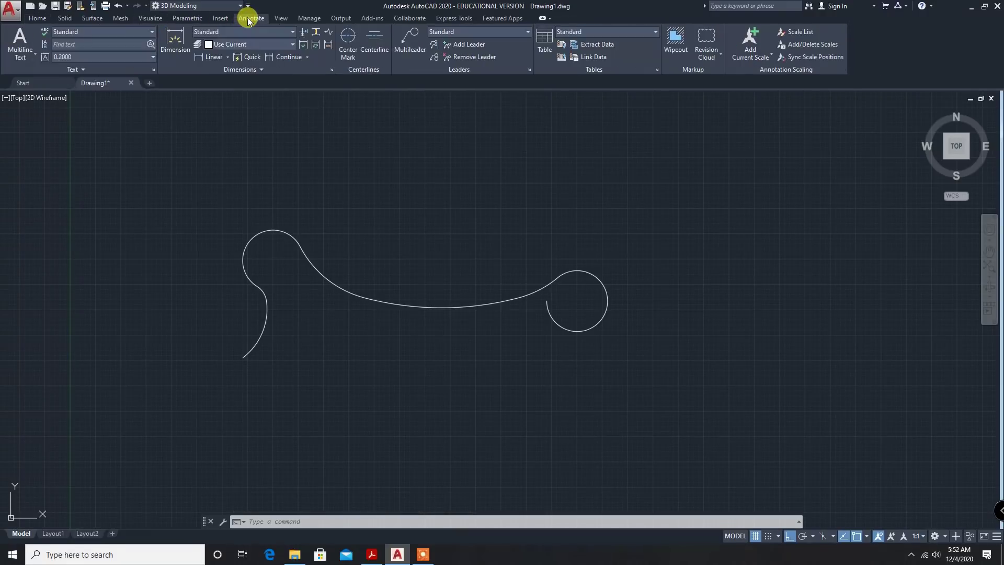
pyautogui.click(223, 56)
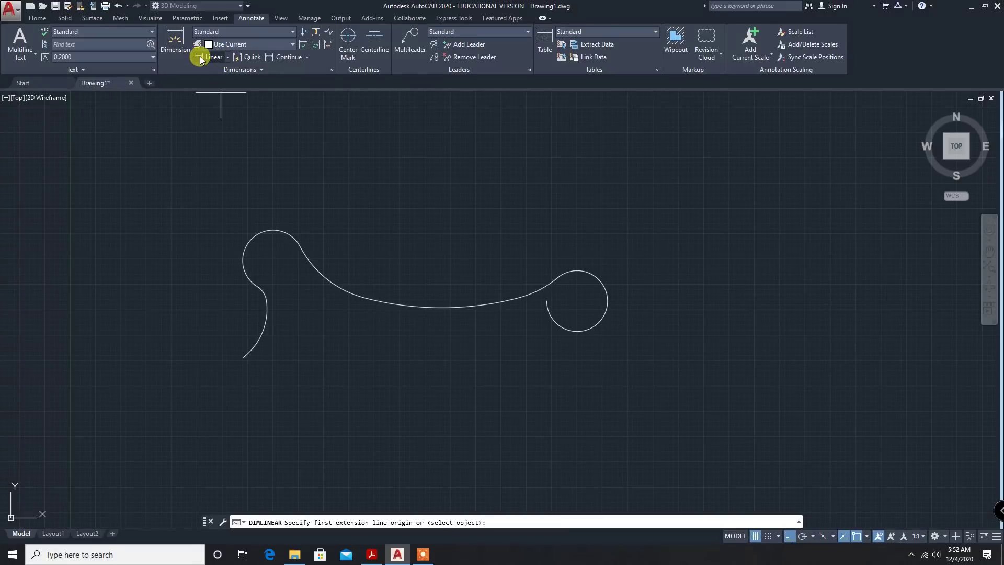
pyautogui.click(204, 58)
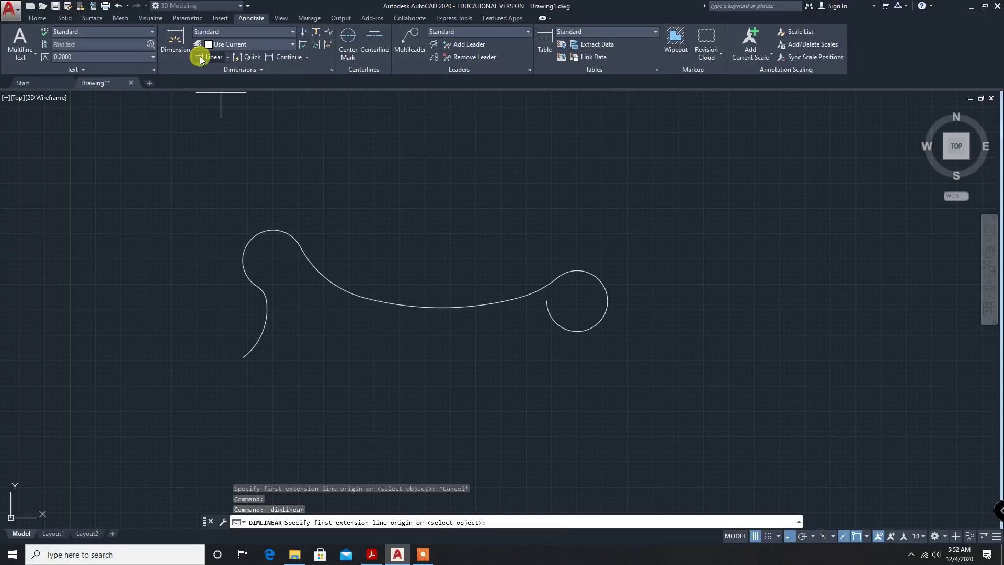
pyautogui.click(273, 260)
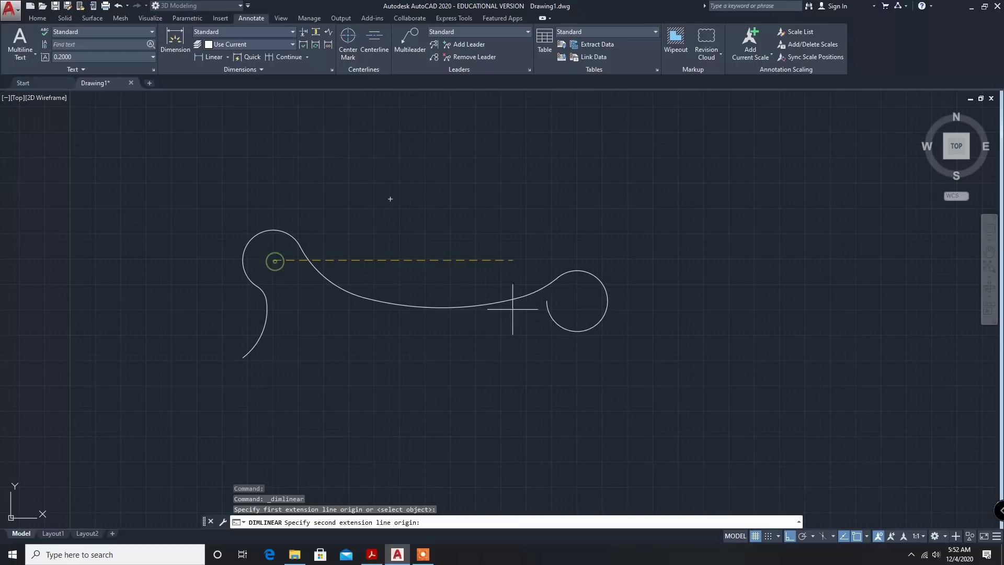
pyautogui.click(577, 301)
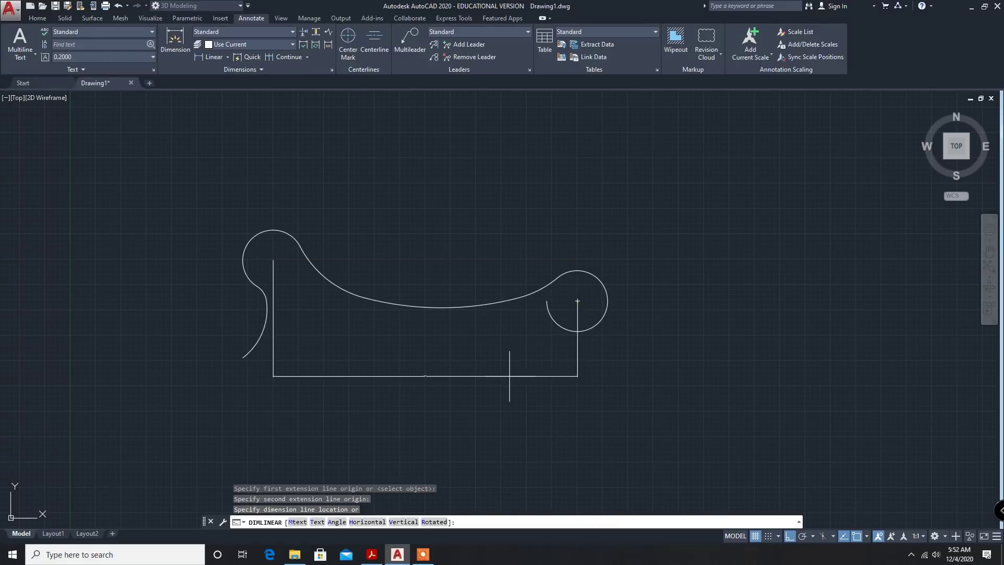
pyautogui.click(504, 407)
# - Modify the Standard dimension style, increasing its arrow size and its text height
pyautogui.click(326, 523)
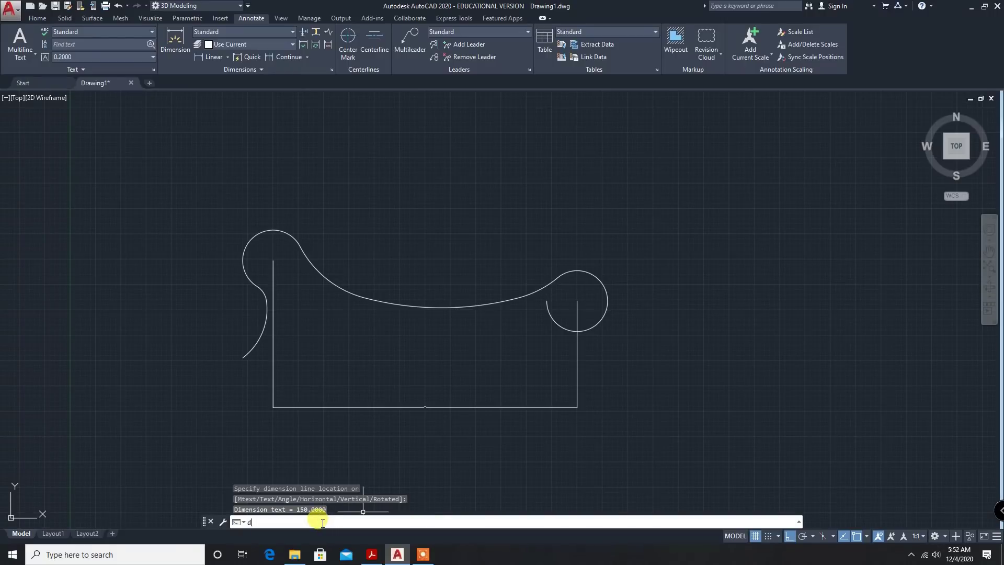
pyautogui.write('dimsty')
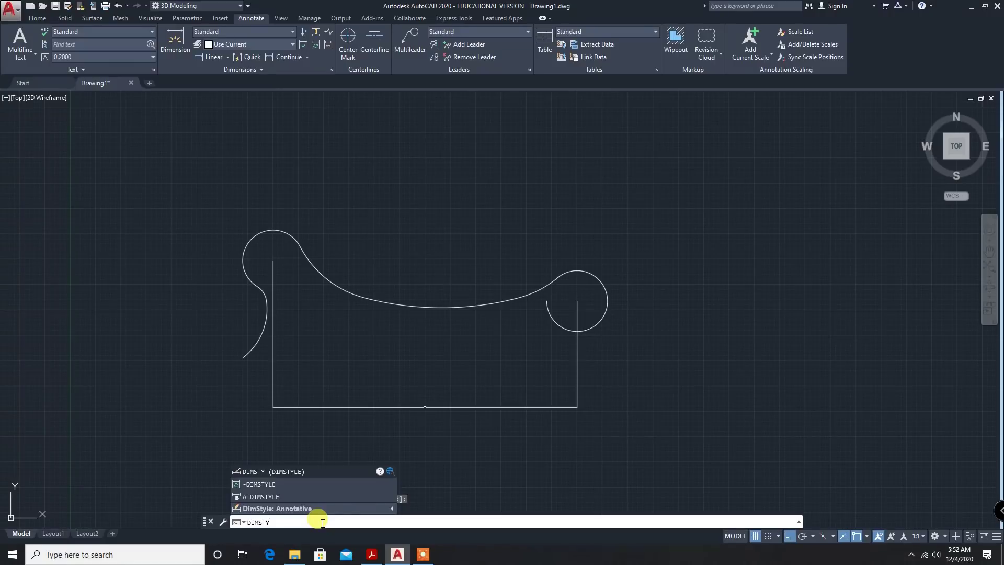
pyautogui.click(273, 472)
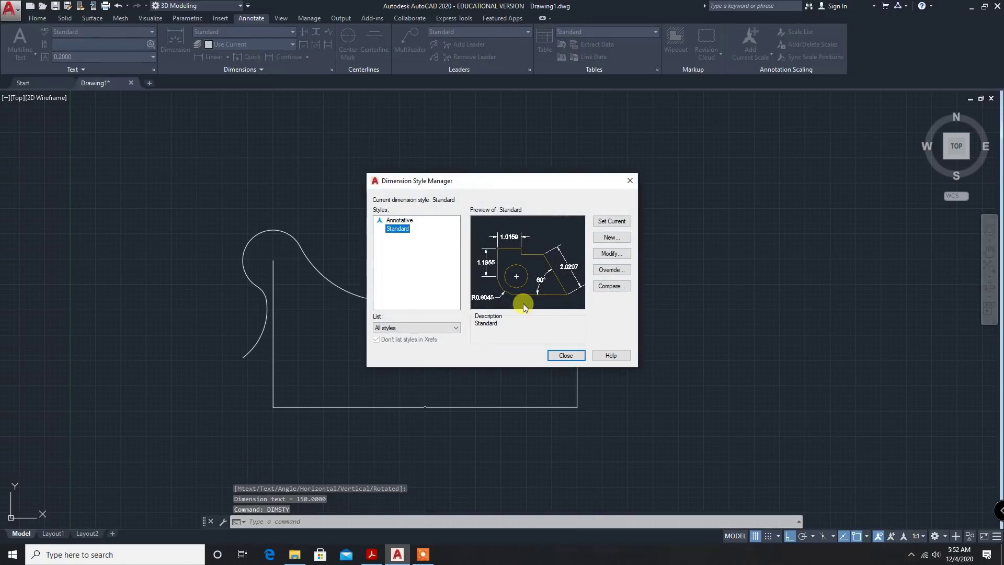
pyautogui.click(611, 253)
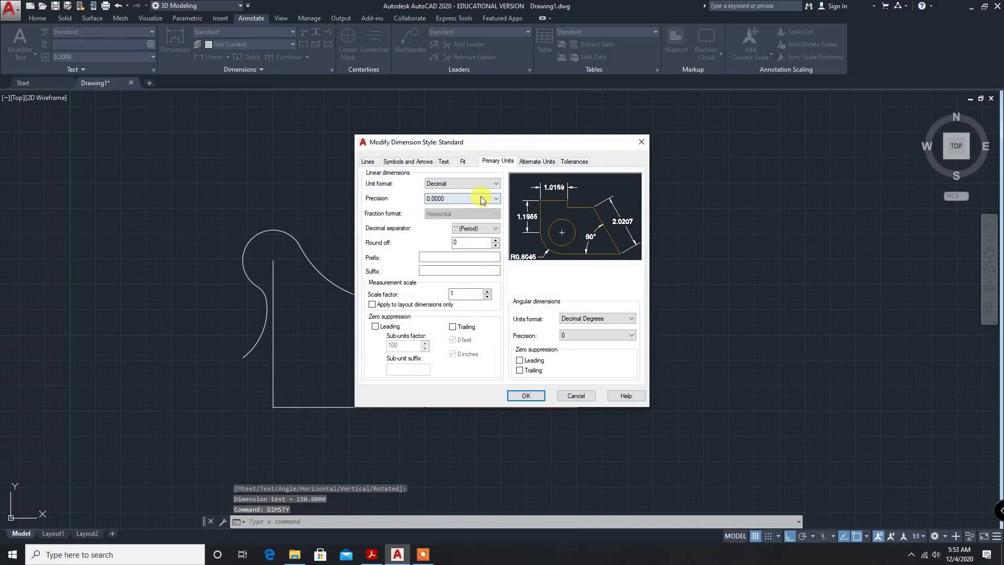
pyautogui.click(408, 161)
pyautogui.click(385, 266)
pyautogui.moveTo(385, 266); pyautogui.dragTo(356, 266)
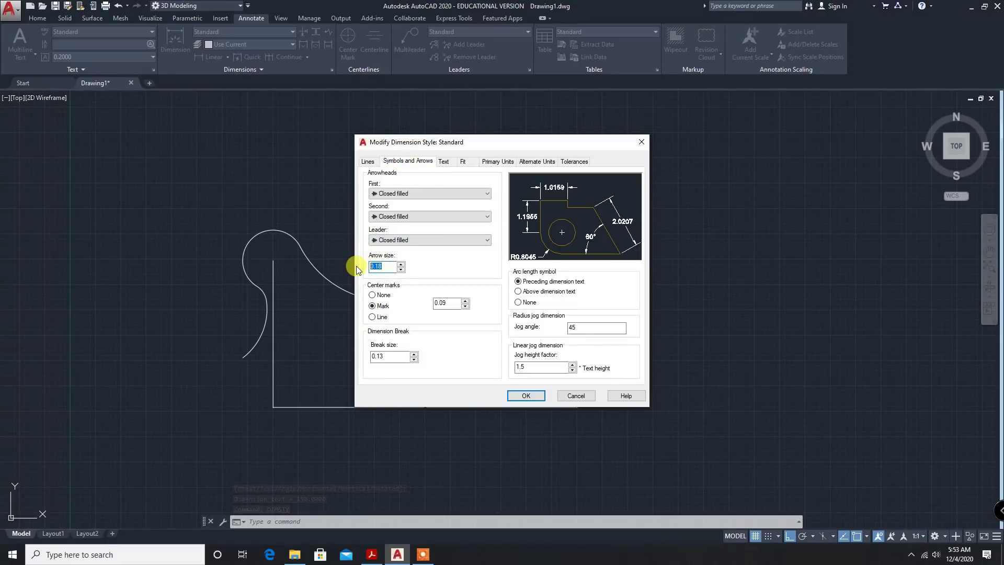
pyautogui.click(442, 162)
pyautogui.moveTo(480, 238); pyautogui.dragTo(465, 236)
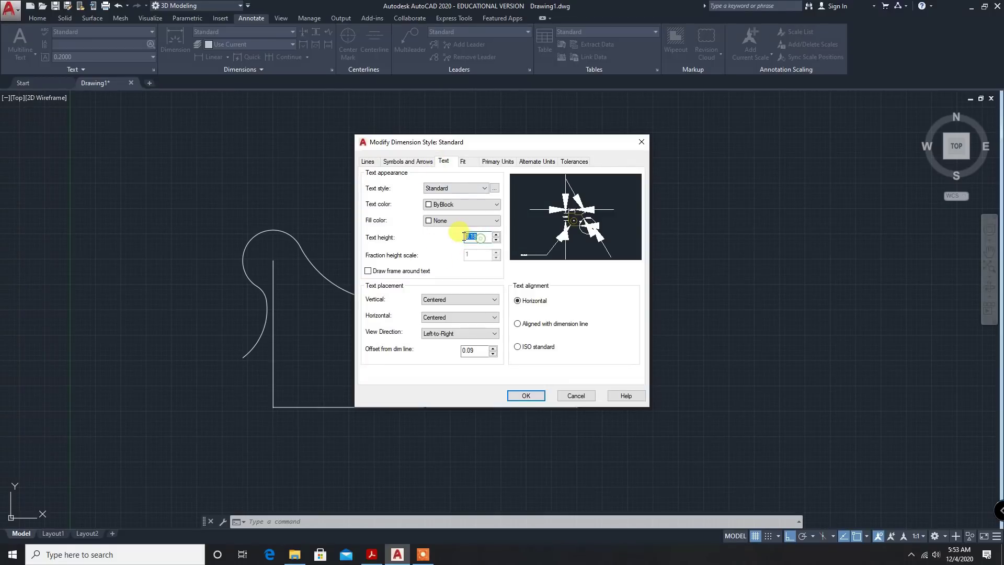
# - Set the Standard dimension style's linear precision to 0 and make the style current
pyautogui.click(506, 162)
pyautogui.click(481, 199)
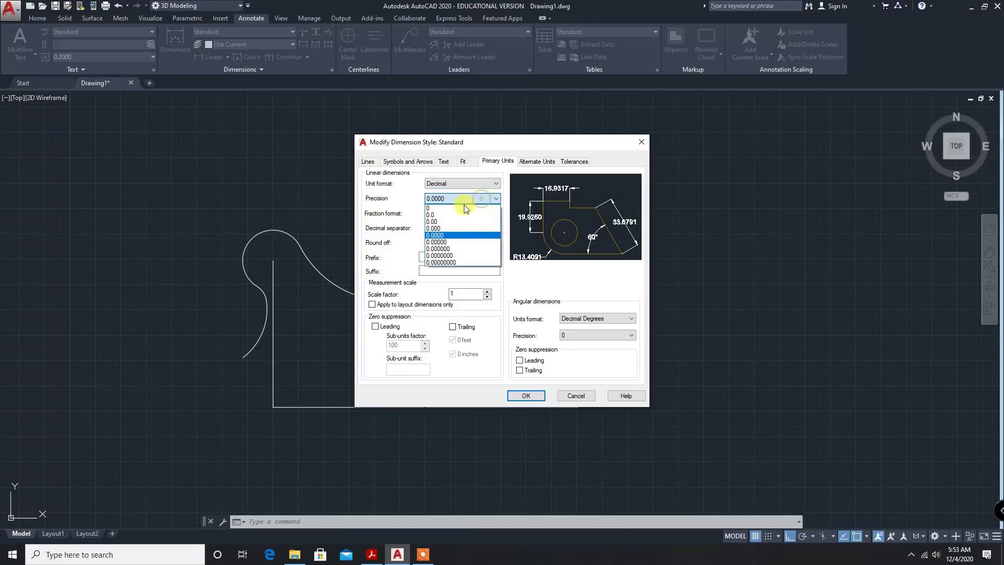
pyautogui.click(460, 208)
pyautogui.click(527, 395)
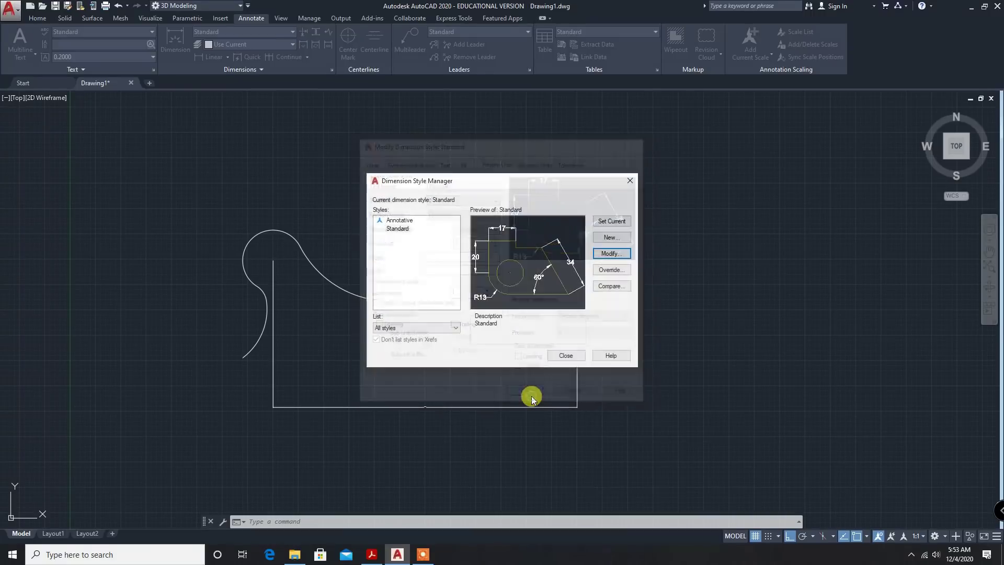
pyautogui.click(613, 221)
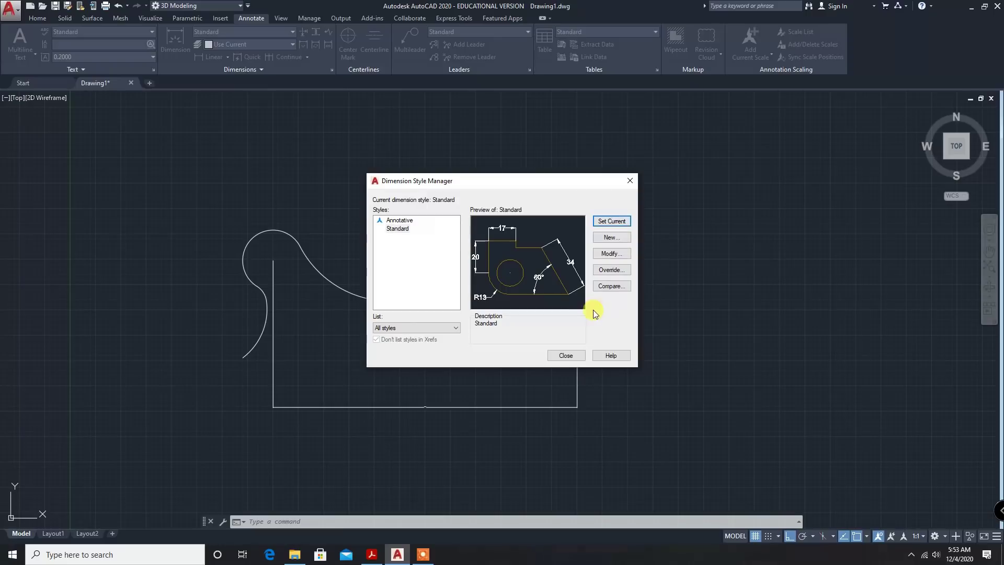
pyautogui.click(578, 355)
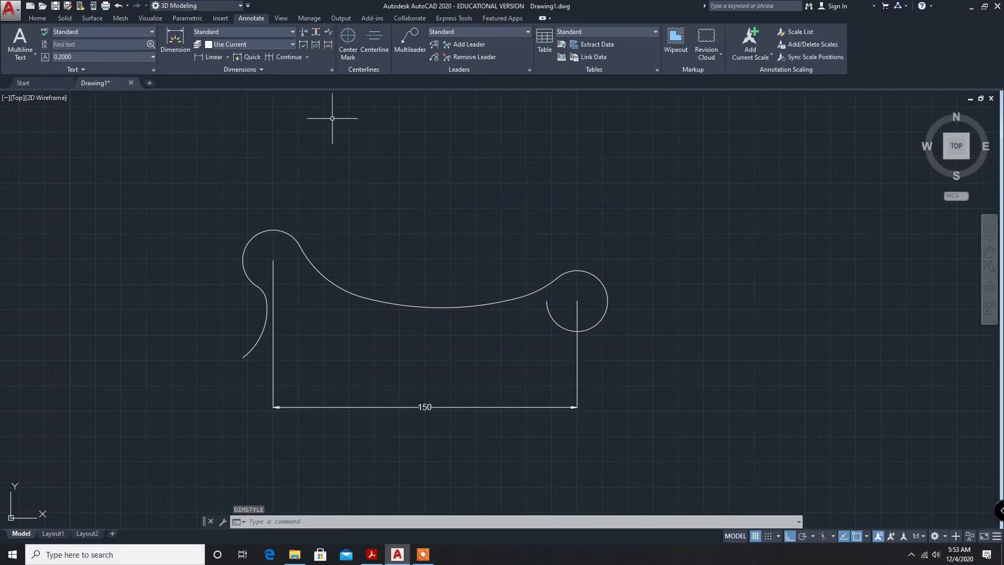
# - Add a horizontal linear dimension from the left circle's center to the lower-left arc's free end, in line with the existing center-distance dimension
pyautogui.click(243, 60)
pyautogui.click(213, 58)
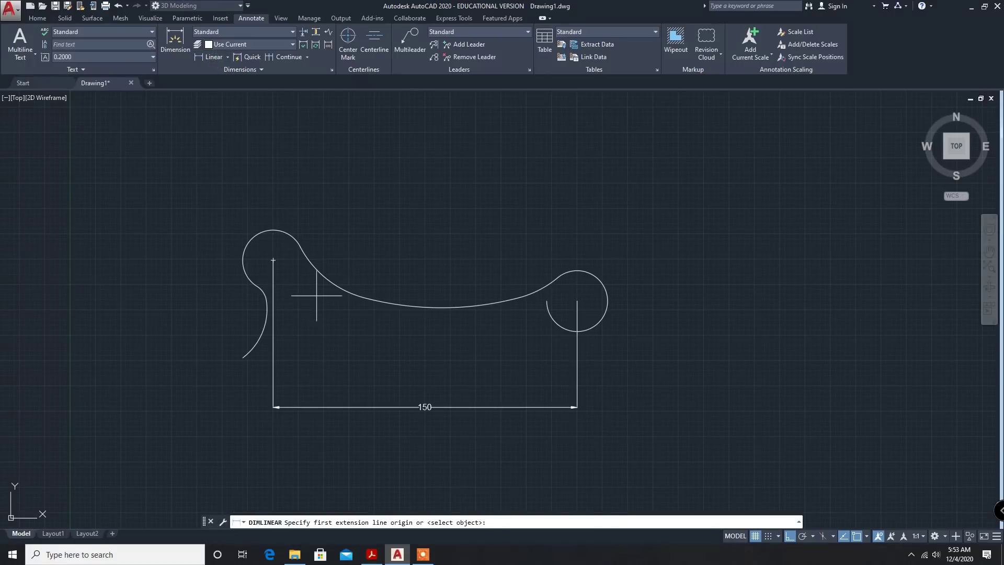
pyautogui.click(273, 259)
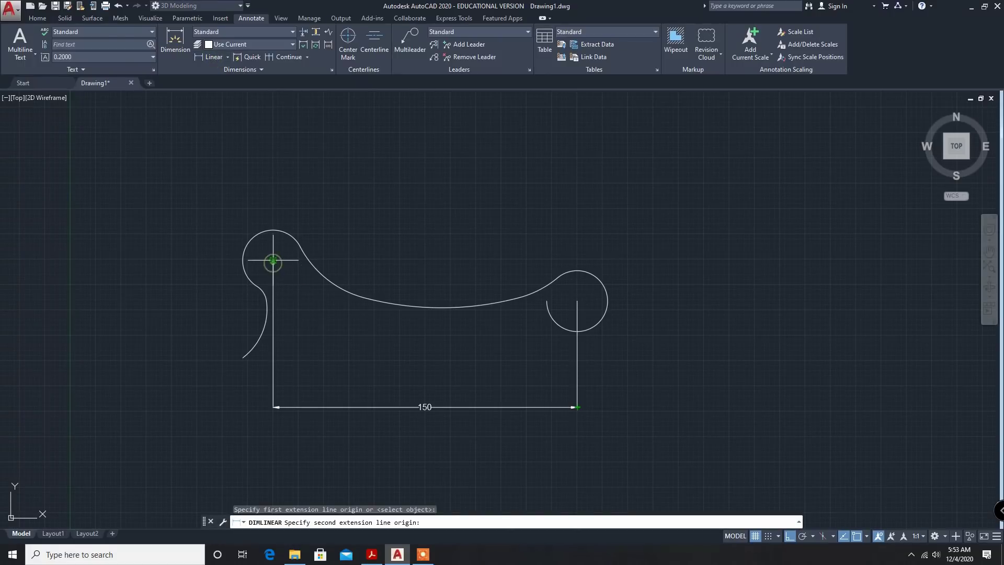
pyautogui.click(243, 357)
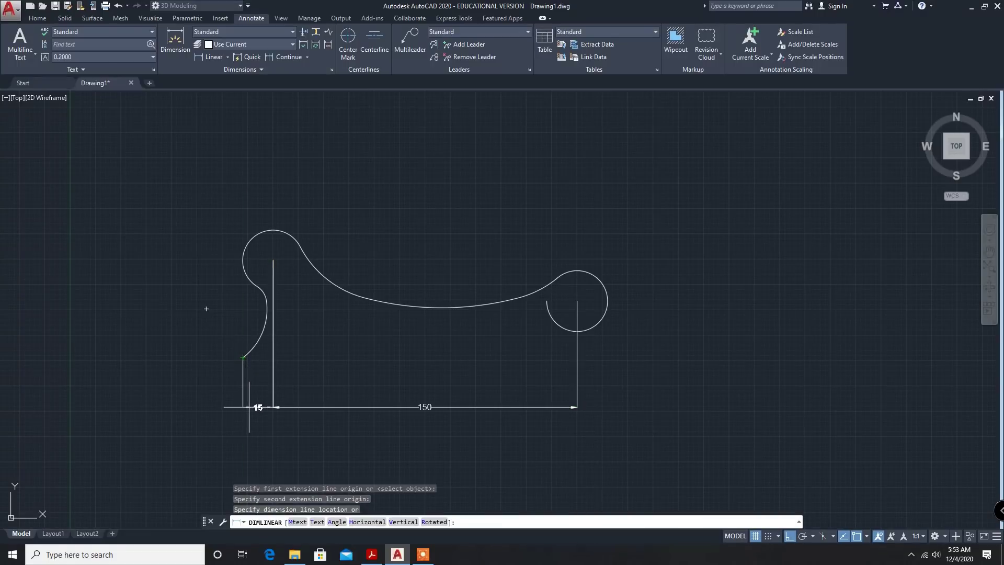
pyautogui.click(249, 407)
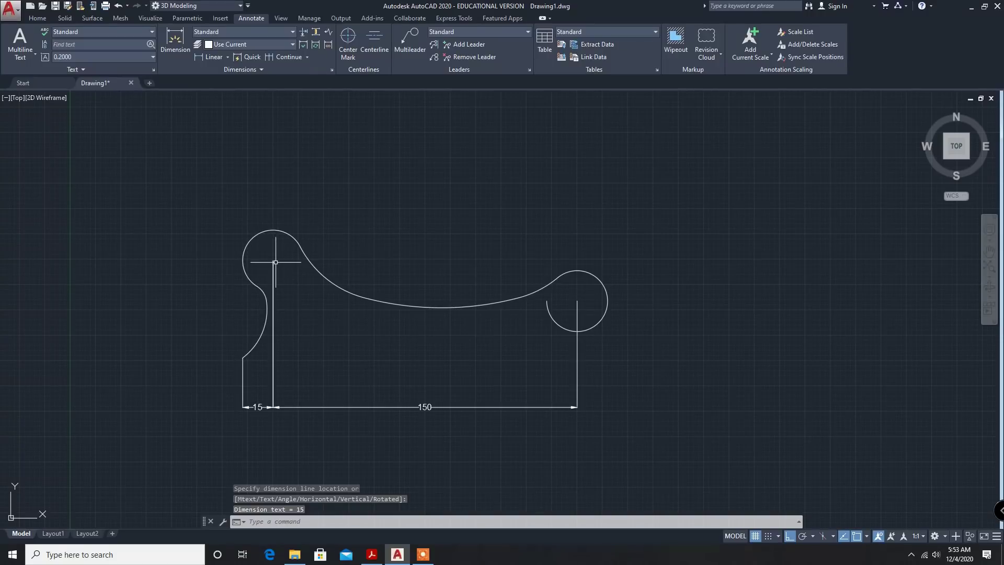
# - Add a vertical linear dimension from the left circle's center to the lower-left arc's free end, placed left of the profile
pyautogui.click(213, 57)
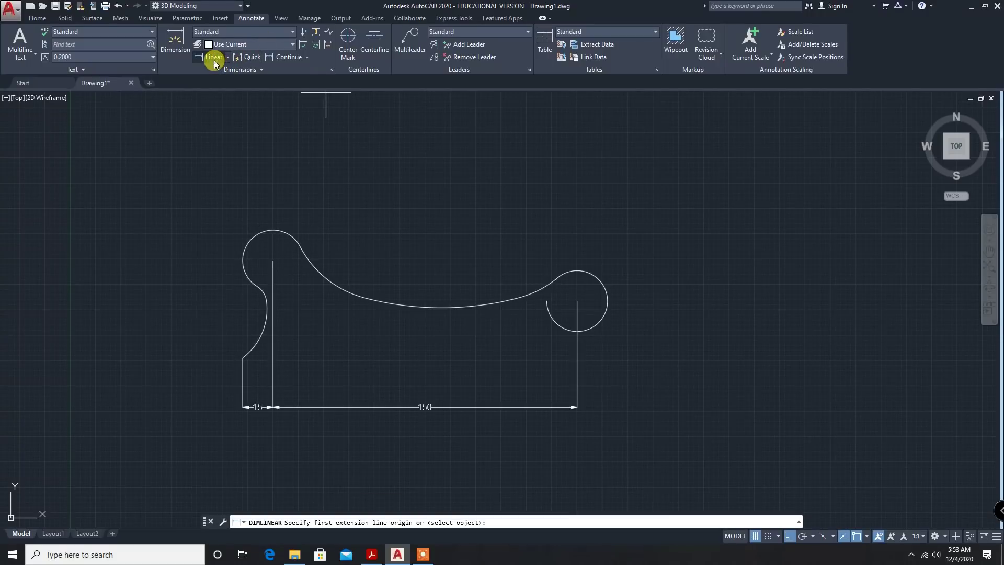
pyautogui.click(273, 260)
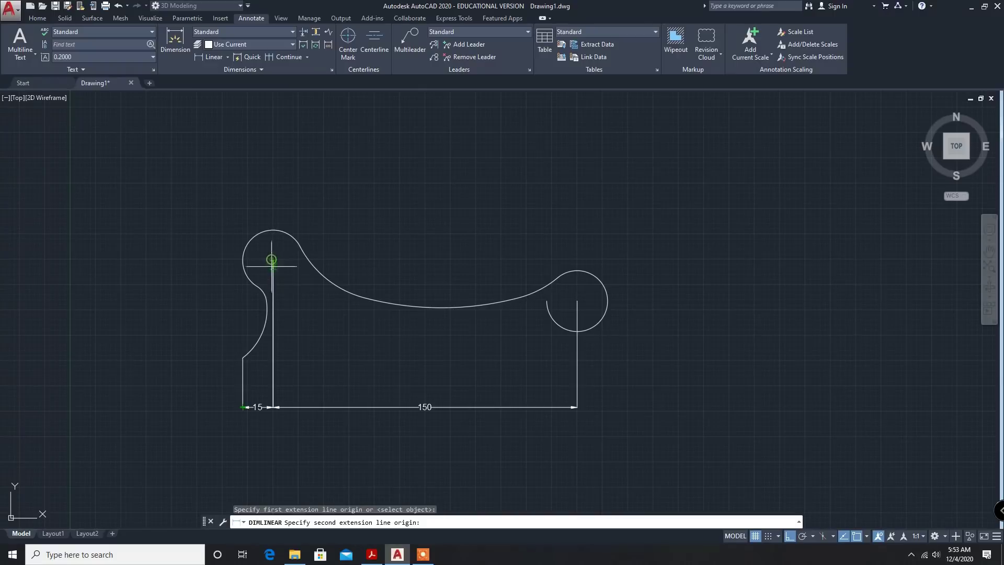
pyautogui.click(244, 356)
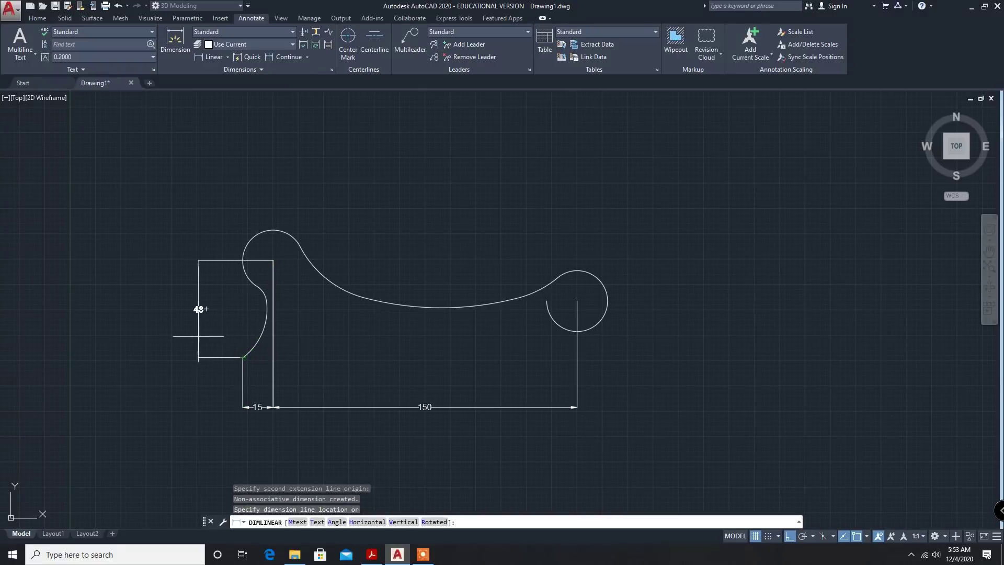
pyautogui.click(161, 333)
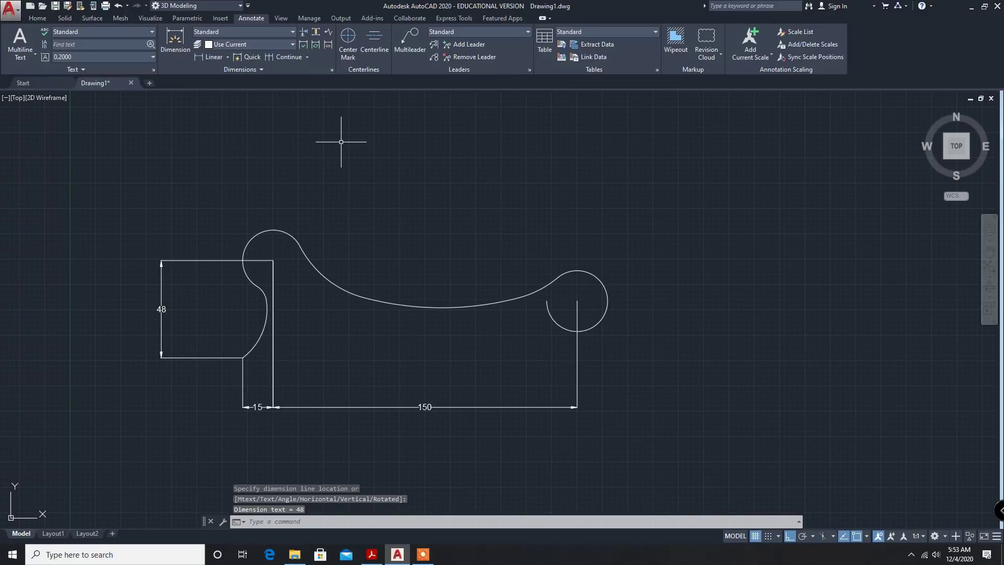
# - Add a vertical linear dimension between the left and right circles' centers, placed between the profile and the outer vertical dimension
pyautogui.click(212, 57)
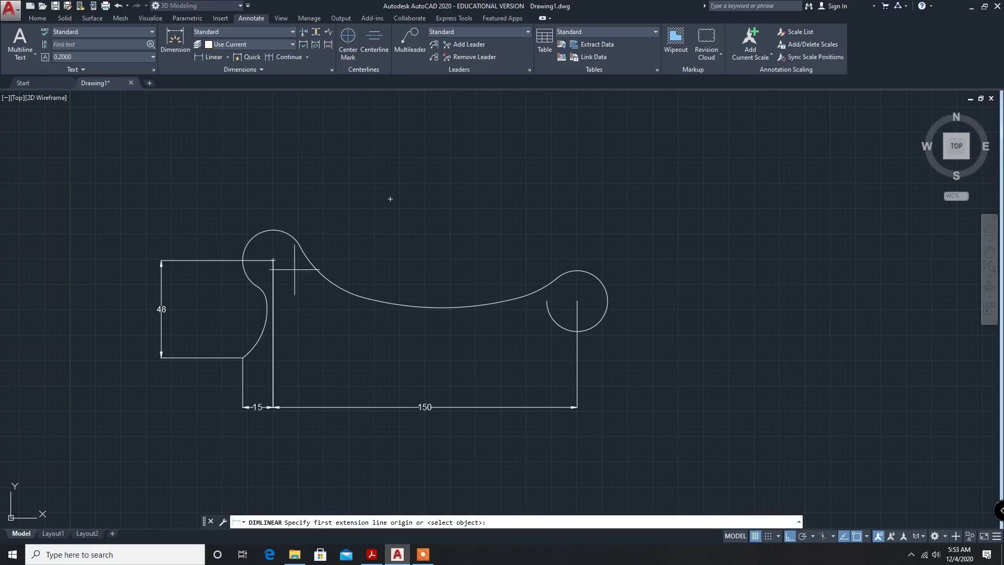
pyautogui.click(273, 260)
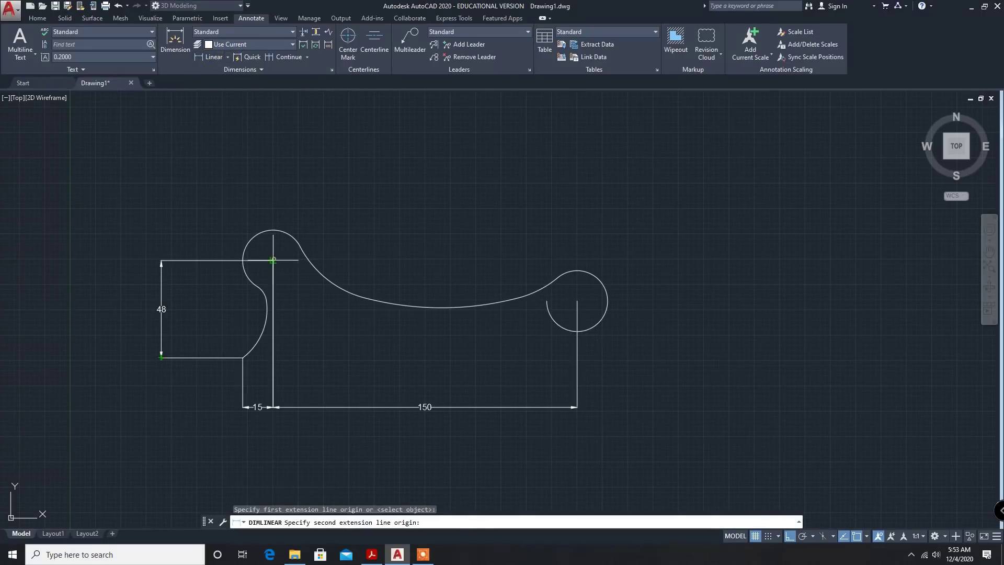
pyautogui.click(577, 301)
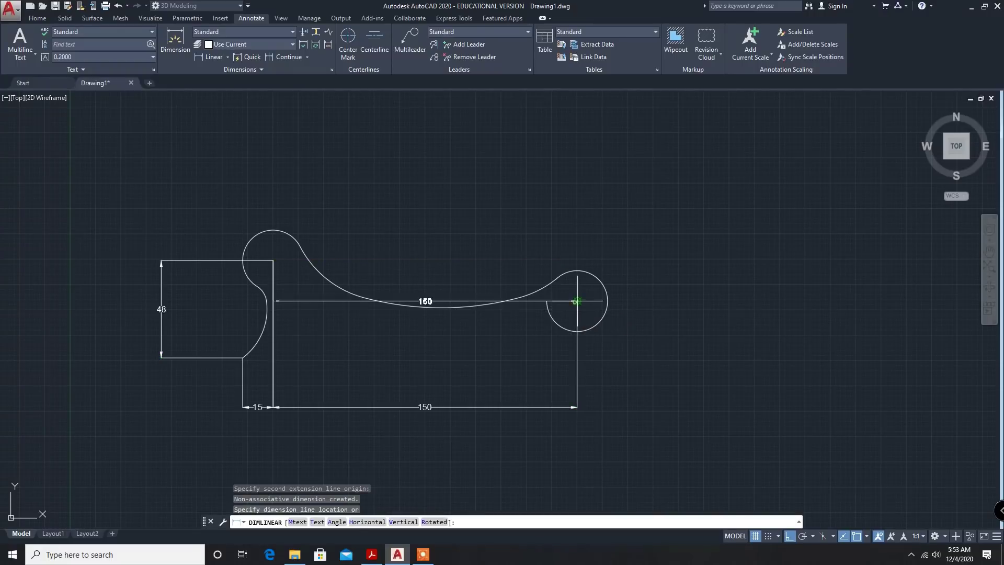
pyautogui.click(210, 288)
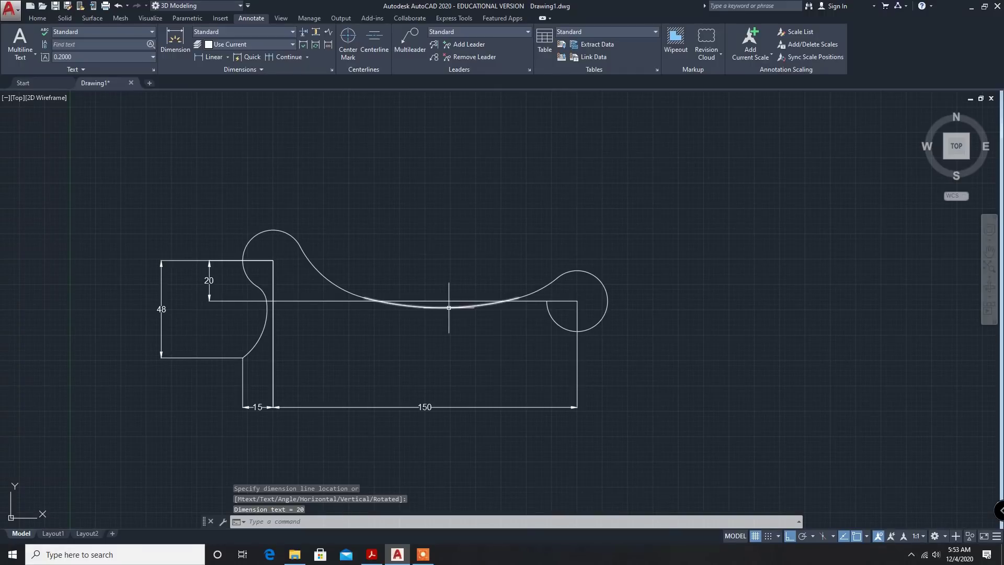
# - Add radius dimensions to the profile's lower-left arc and to the left circle's arc, placing both texts to their left
pyautogui.click(228, 57)
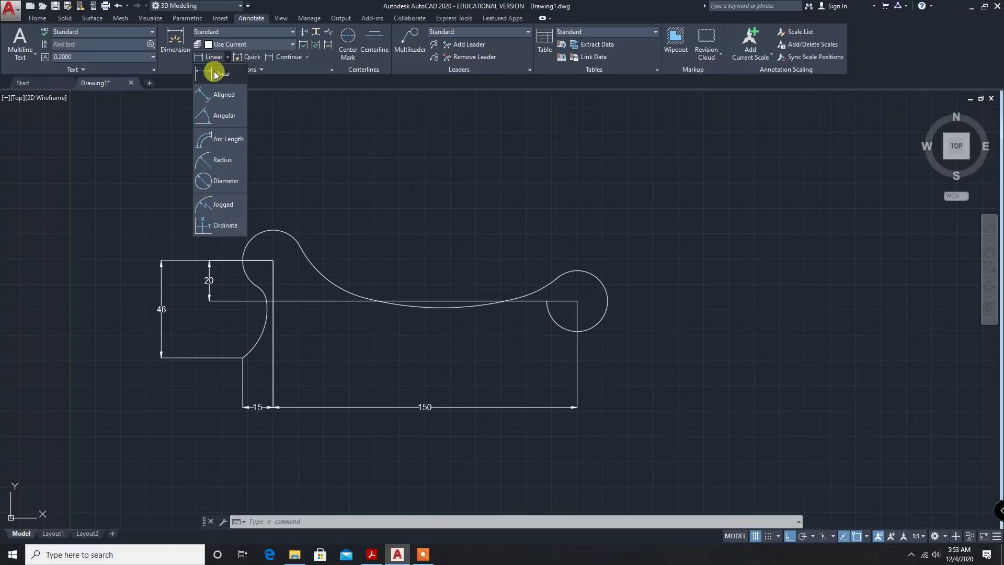
pyautogui.click(219, 162)
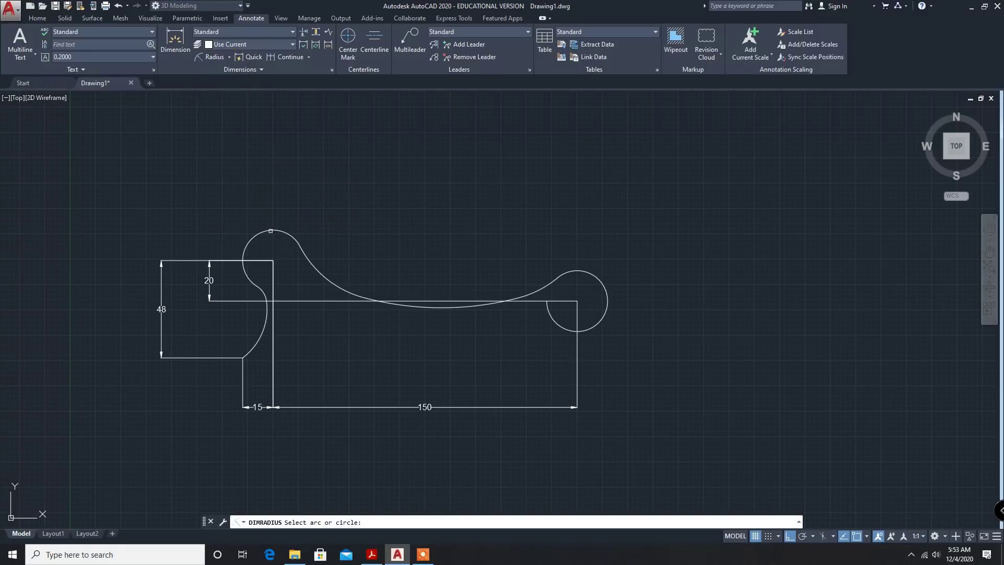
pyautogui.click(258, 340)
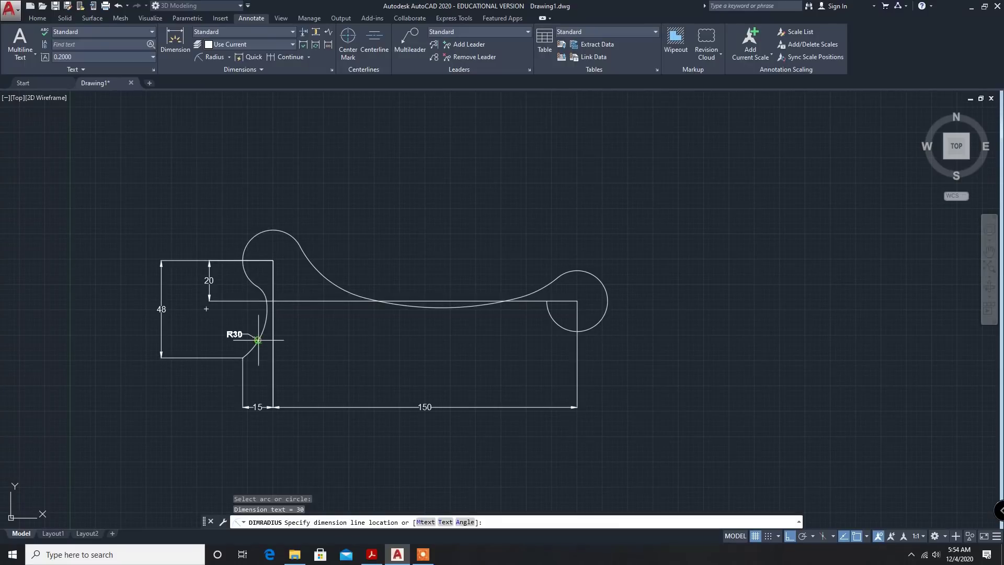
pyautogui.click(233, 336)
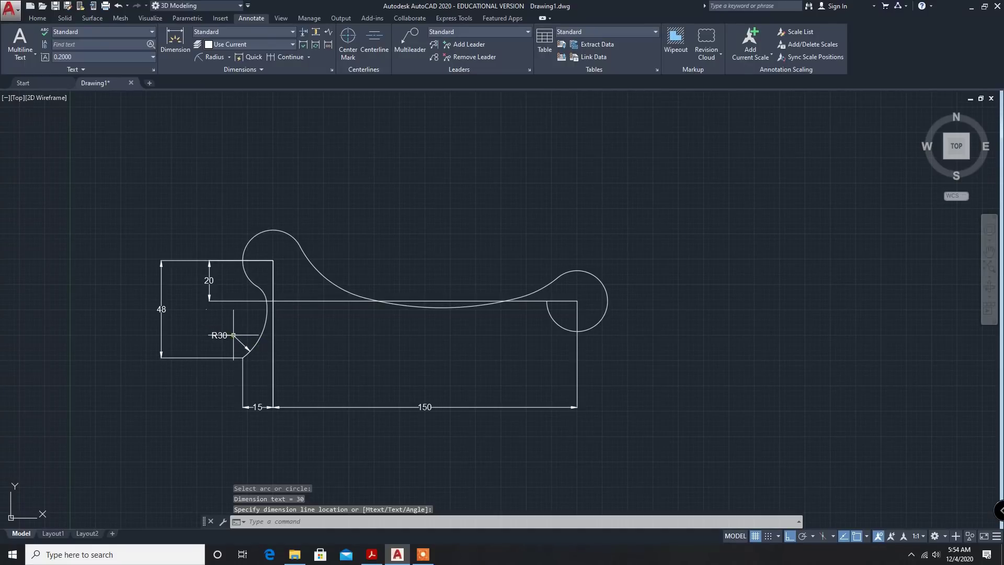
pyautogui.press('Return')
pyautogui.click(246, 273)
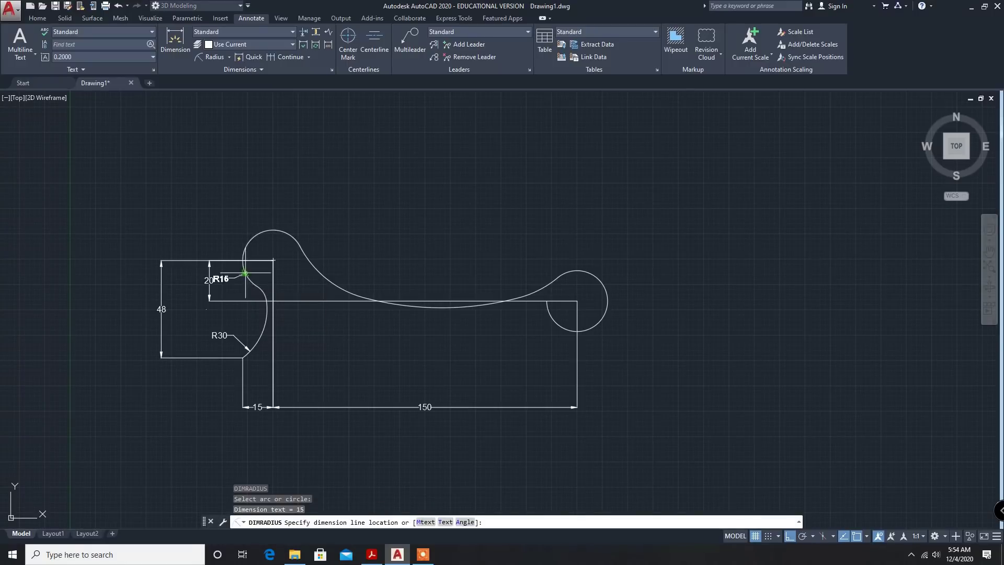
pyautogui.click(227, 241)
# - Add radius dimensions to the arc right of the left circle and to the long middle arc, placing both texts above the profile
pyautogui.press('Return')
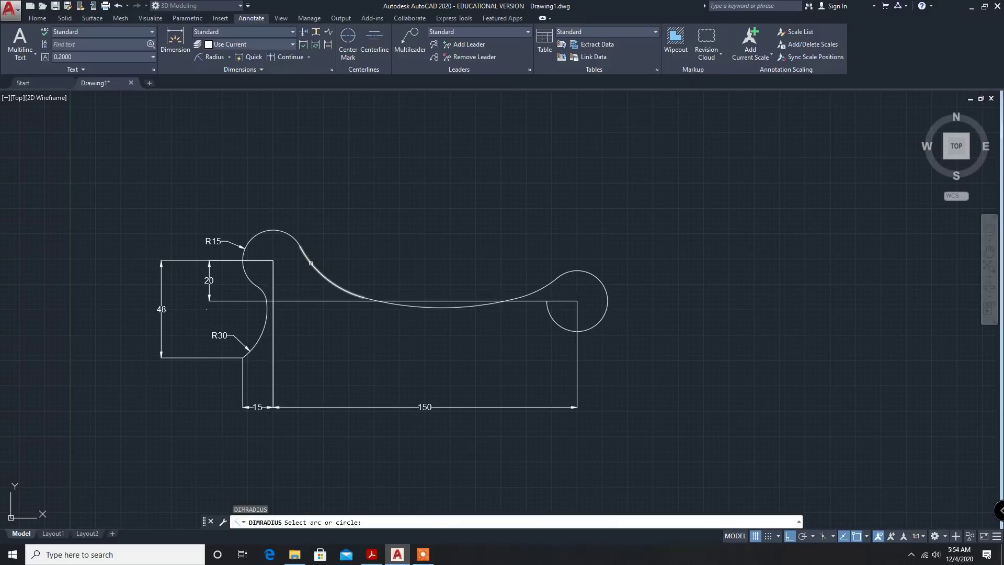
pyautogui.click(310, 263)
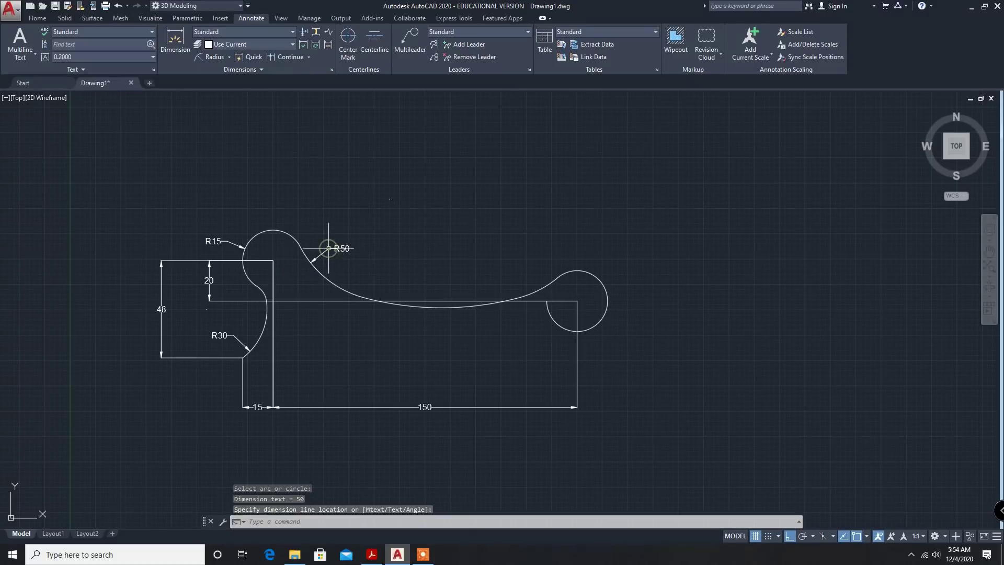
pyautogui.click(329, 248)
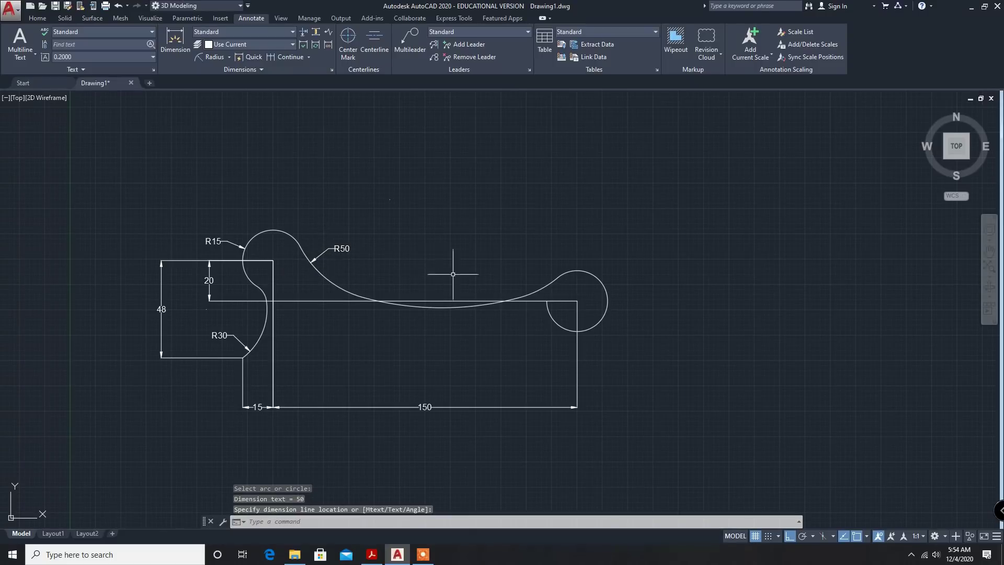
pyautogui.press('Return')
pyautogui.click(436, 306)
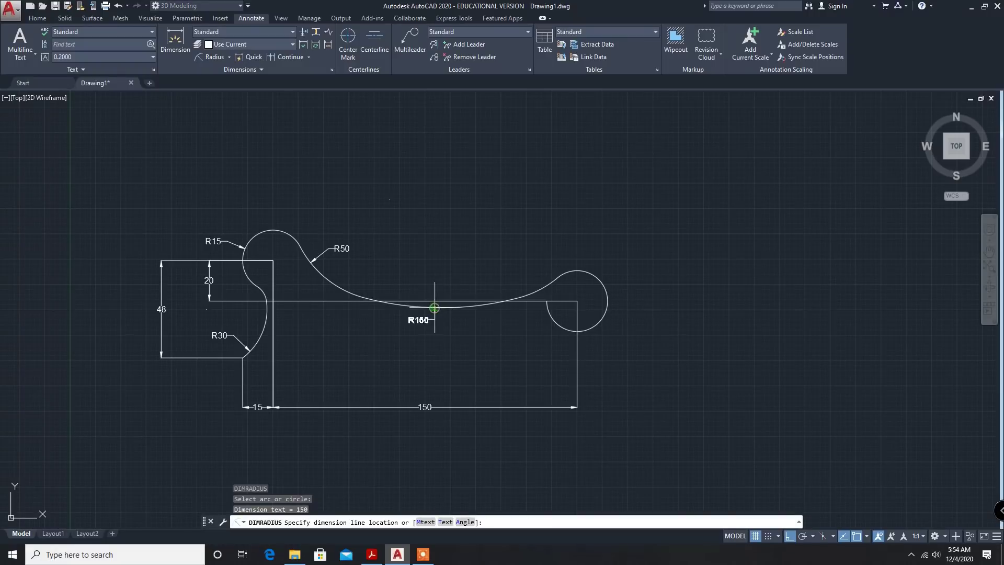
pyautogui.click(425, 262)
# - Add radius dimensions to the arc joining the right circle and to the right circle's arc, placing both texts above them
pyautogui.press('Return')
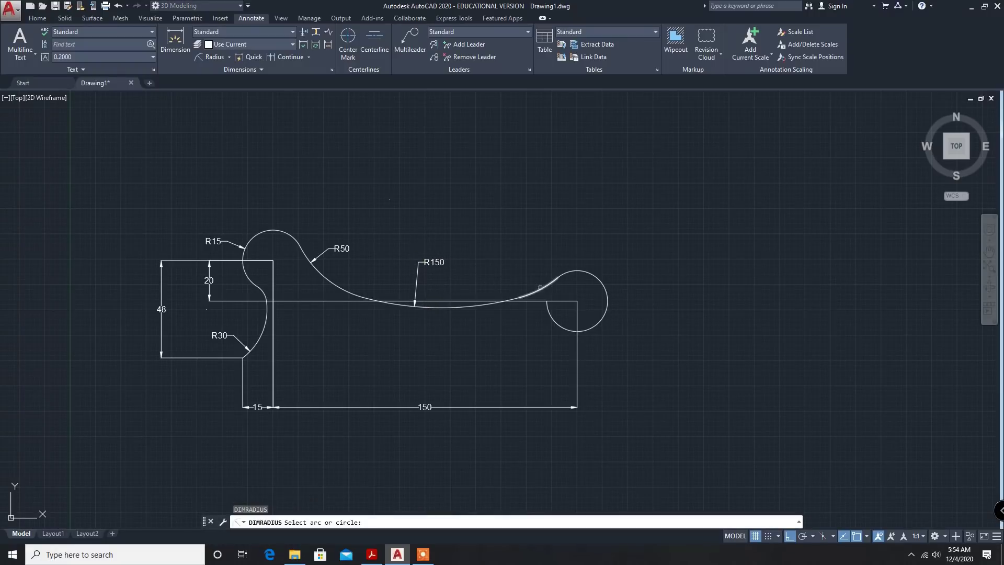
pyautogui.click(542, 286)
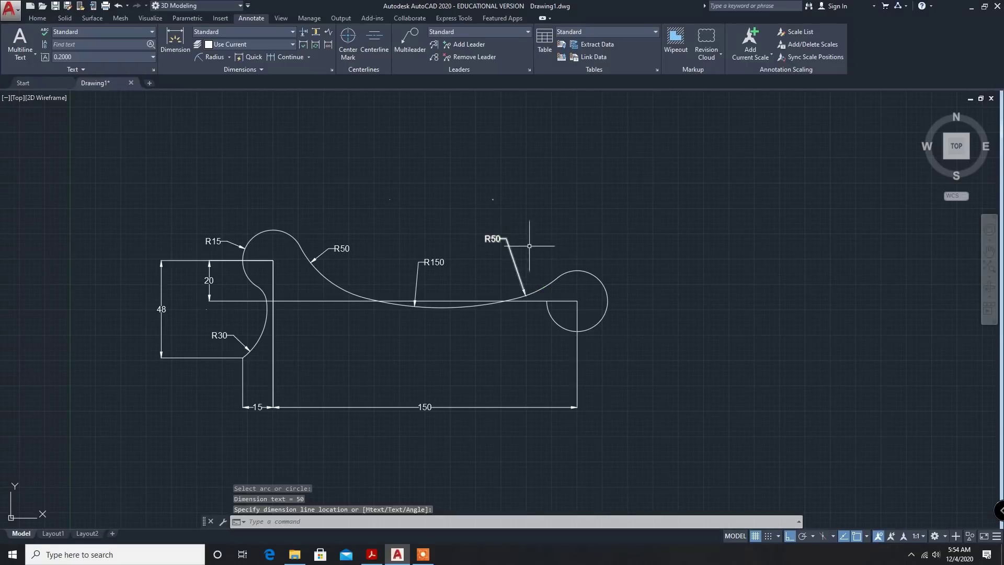
pyautogui.click(529, 245)
pyautogui.press('Return')
pyautogui.click(576, 270)
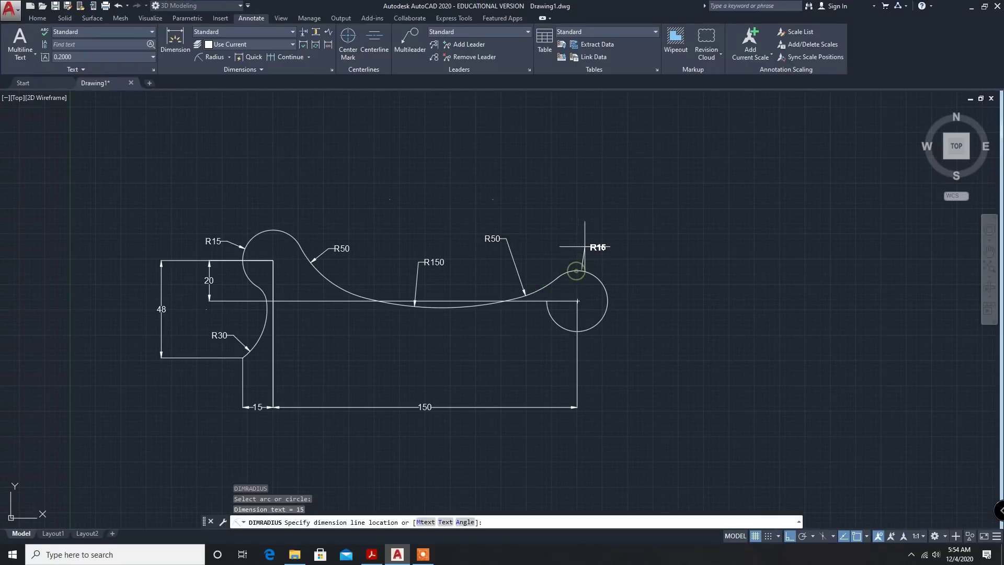
pyautogui.click(599, 234)
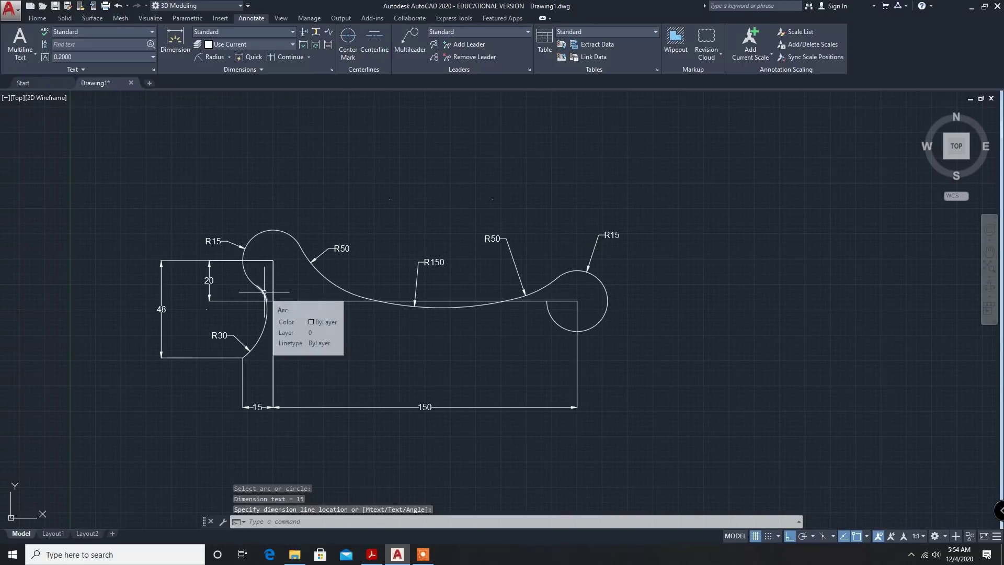
# - Add a radius dimension to the small arc joining the left circle's arc and the lower-left arc, placing its text to the left
pyautogui.press('Return')
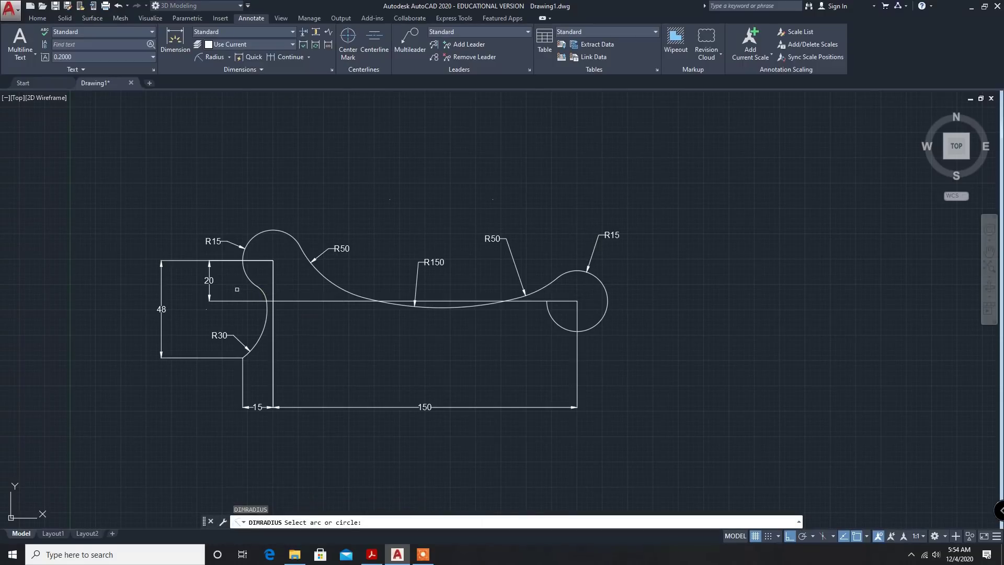
pyautogui.click(262, 291)
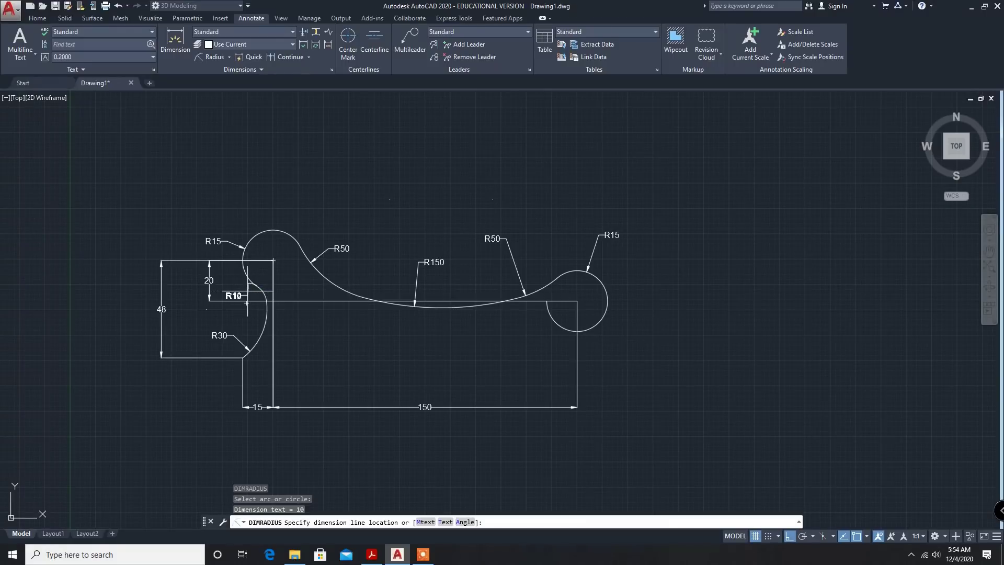
pyautogui.click(246, 302)
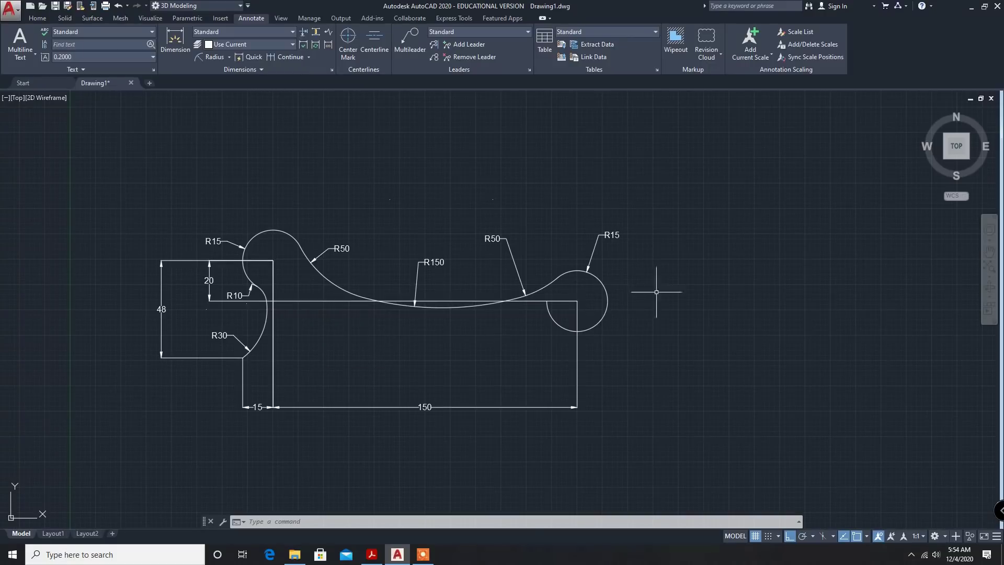
# - Join all the profile's arcs into one continuous curve with the JOIN command, window-selecting the whole profile
pyautogui.click(322, 520)
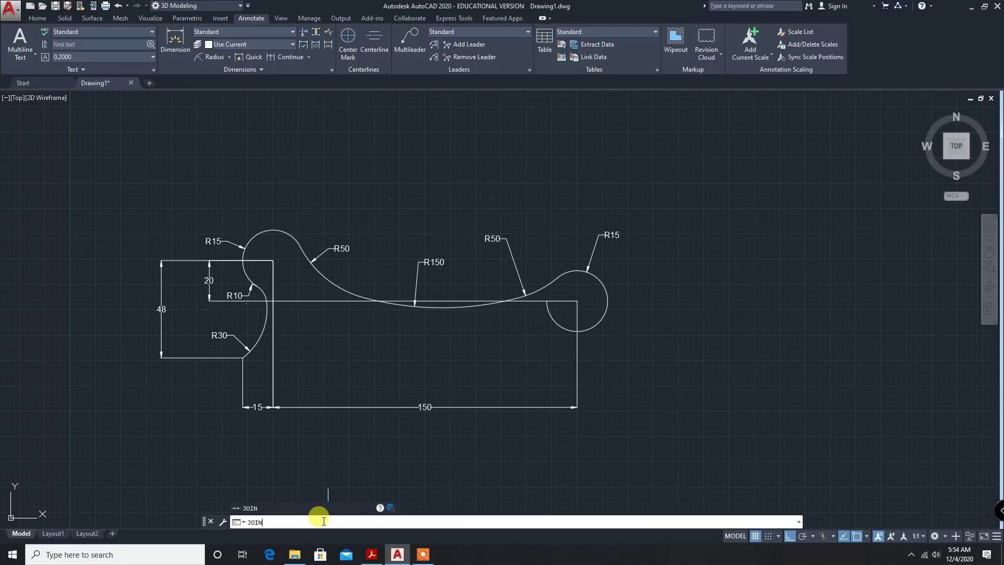
pyautogui.press('Return')
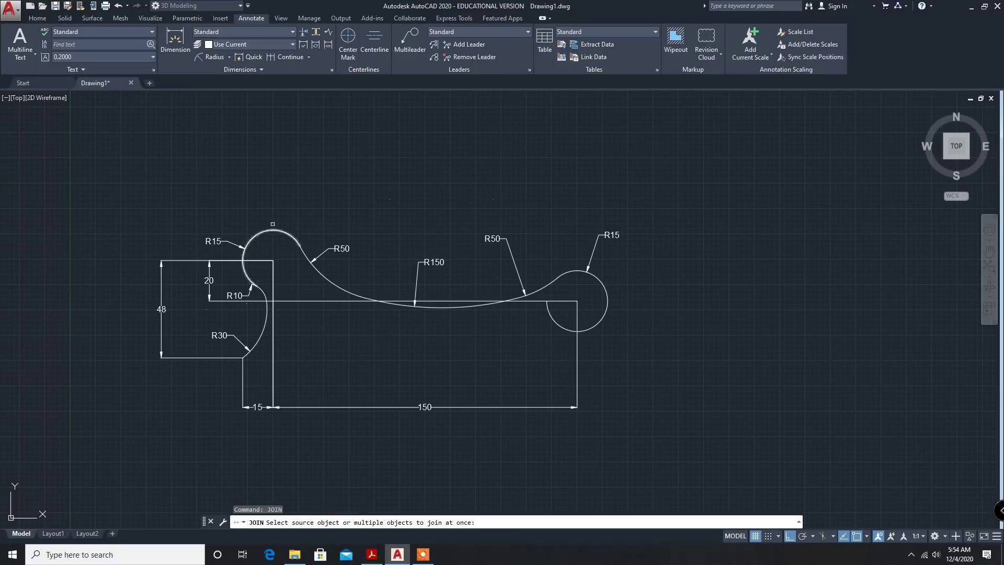
pyautogui.click(188, 200)
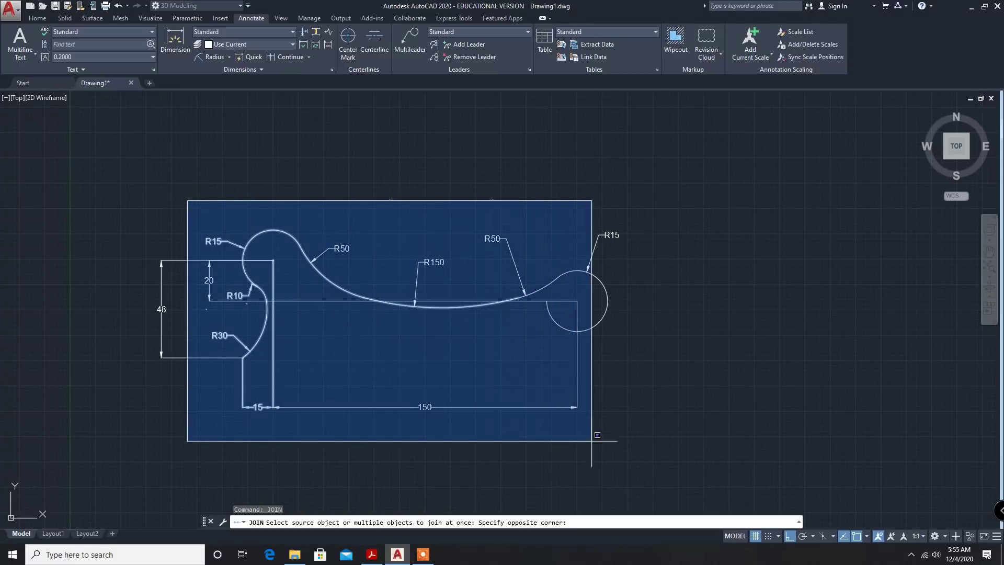
pyautogui.click(636, 439)
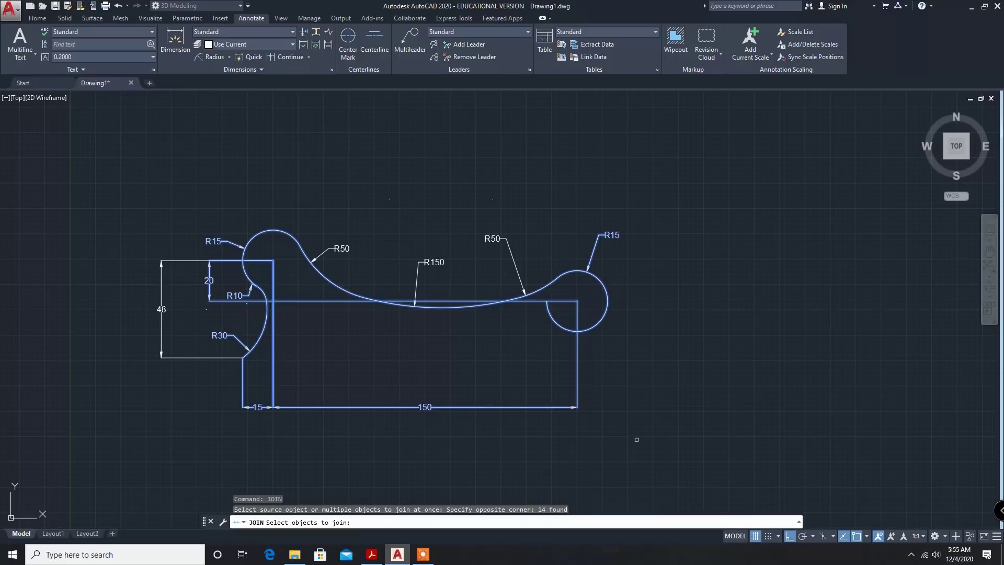
pyautogui.press('Return')
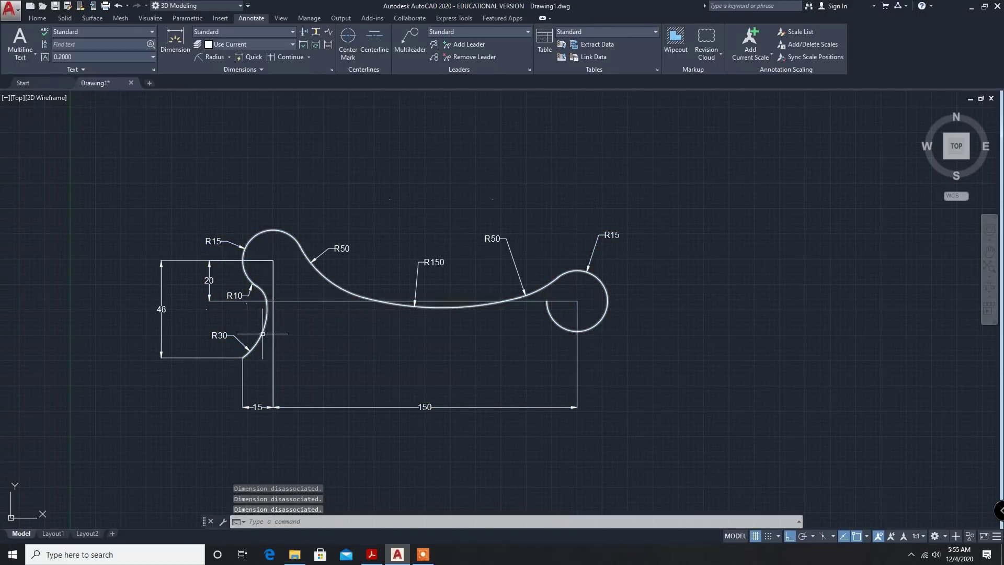
pyautogui.moveTo(262, 333)
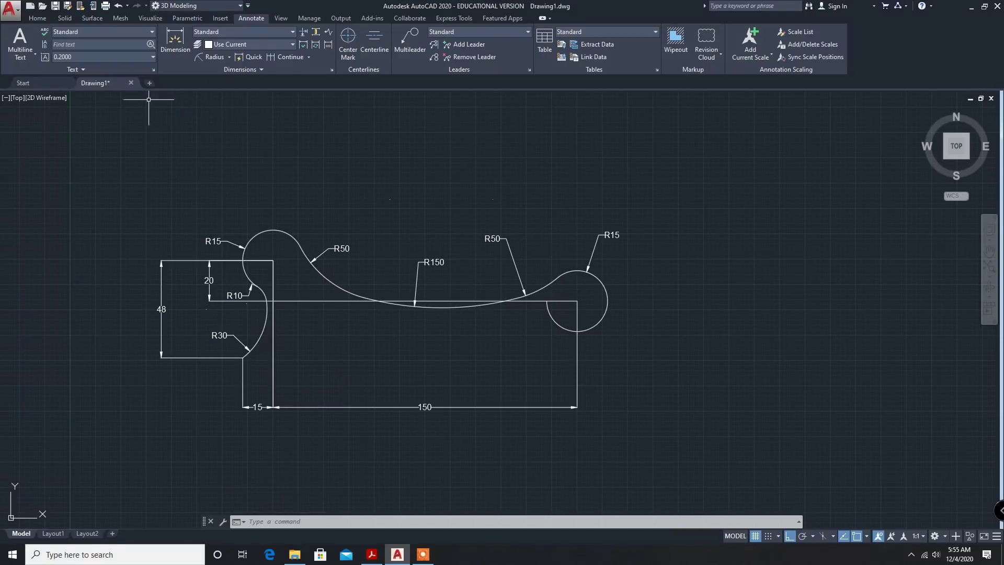
# - Draw a center-diameter circle of diameter 5 in the empty area below and right of the right circle
pyautogui.click(35, 18)
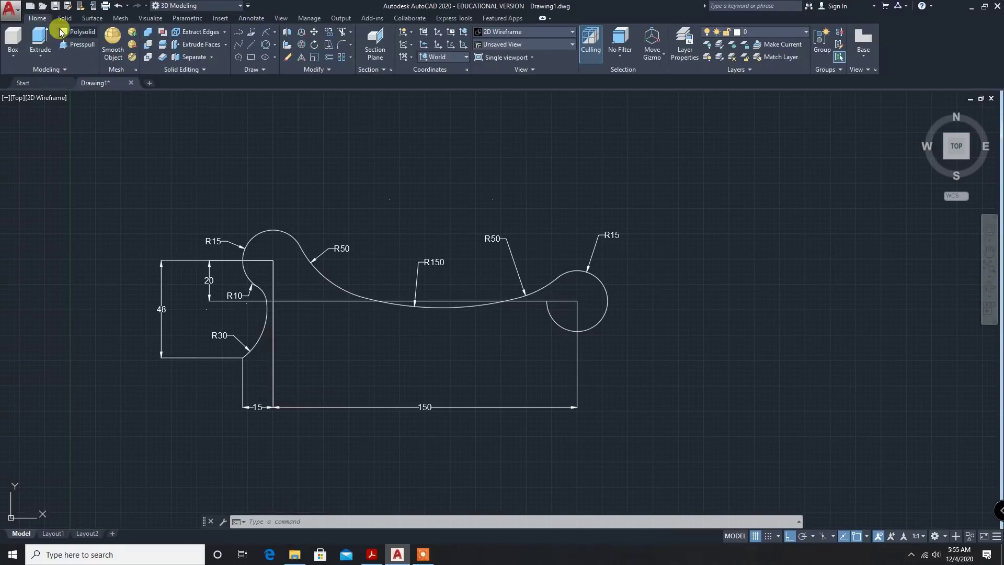
pyautogui.click(276, 46)
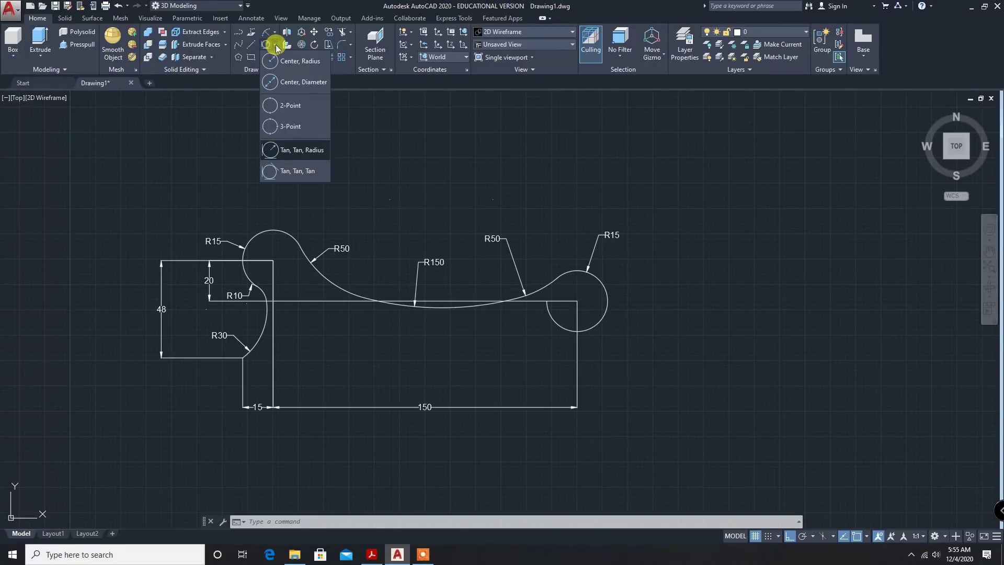
pyautogui.click(288, 84)
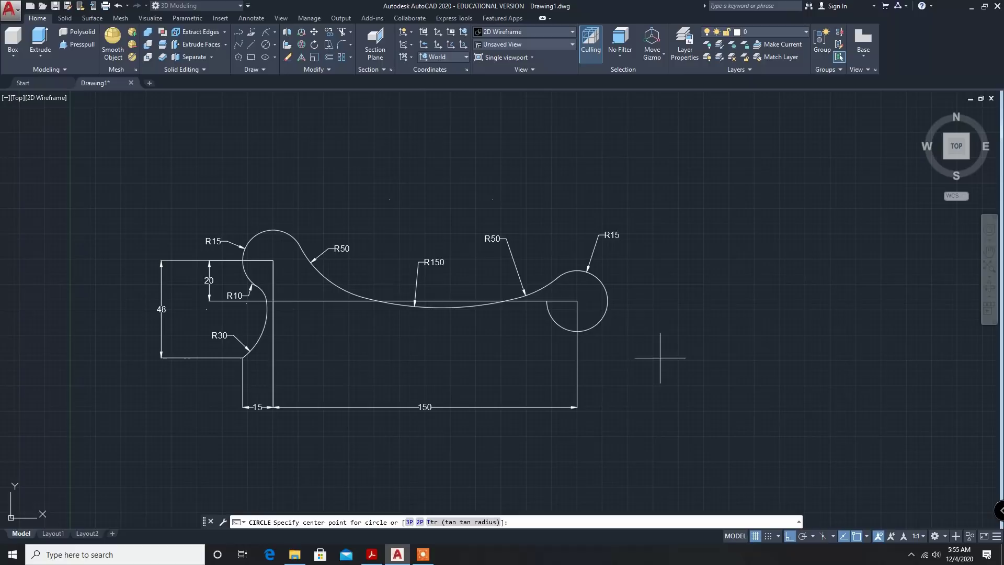
pyautogui.click(640, 371)
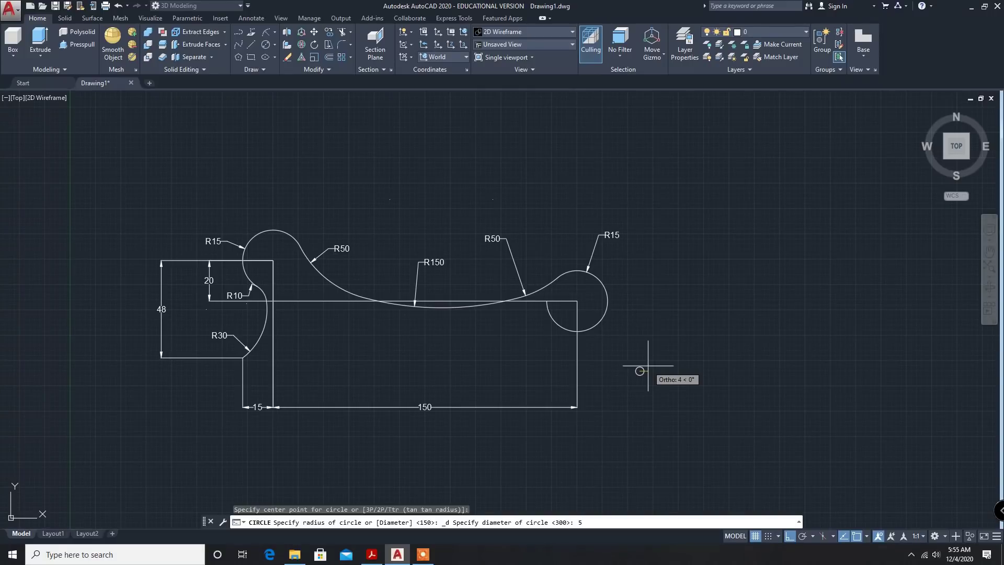
pyautogui.write('5')
pyautogui.press('Return')
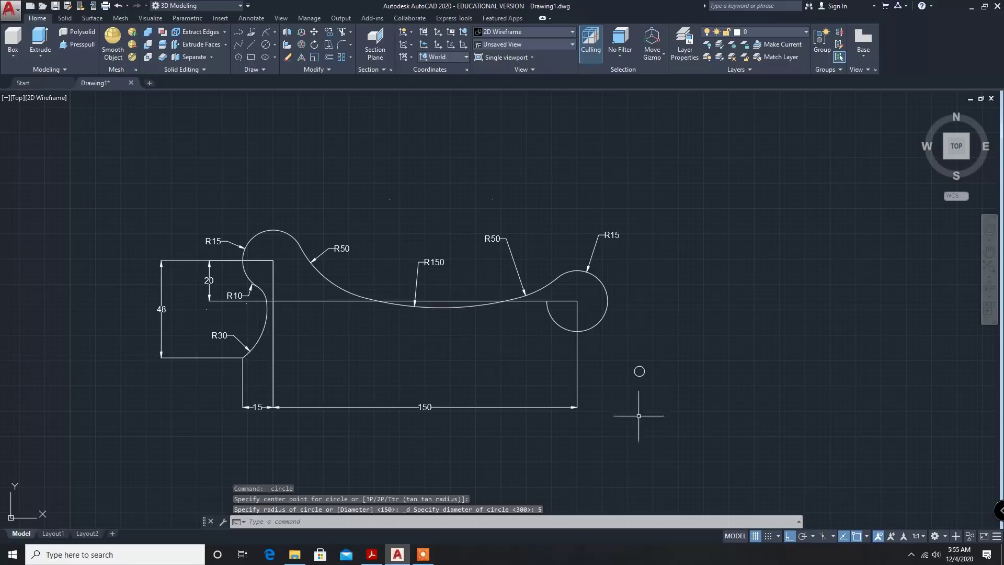
# - Sweep the small circle as a solid along the joined profile curve and show the model in the Conceptual visual style
pyautogui.click(41, 51)
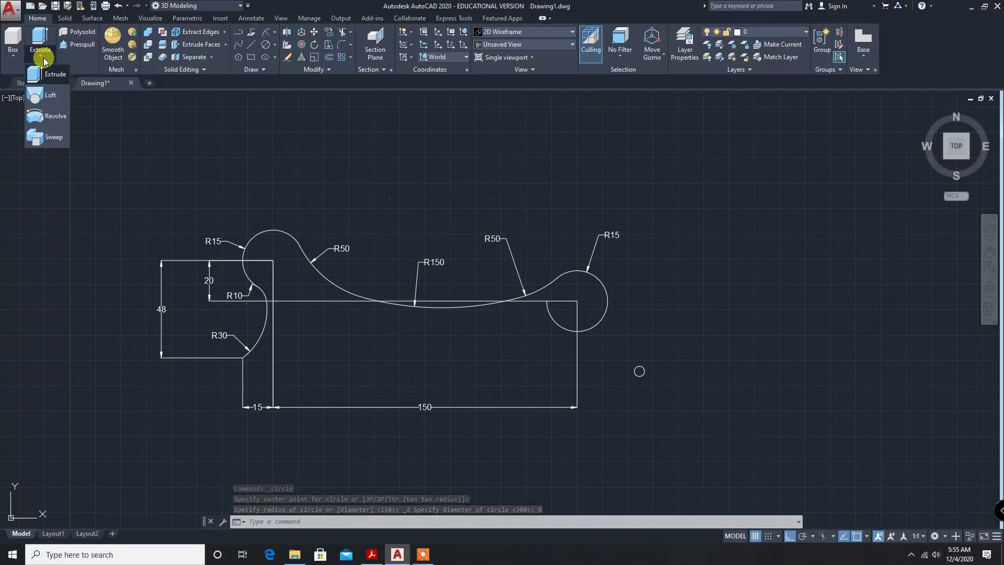
pyautogui.click(46, 139)
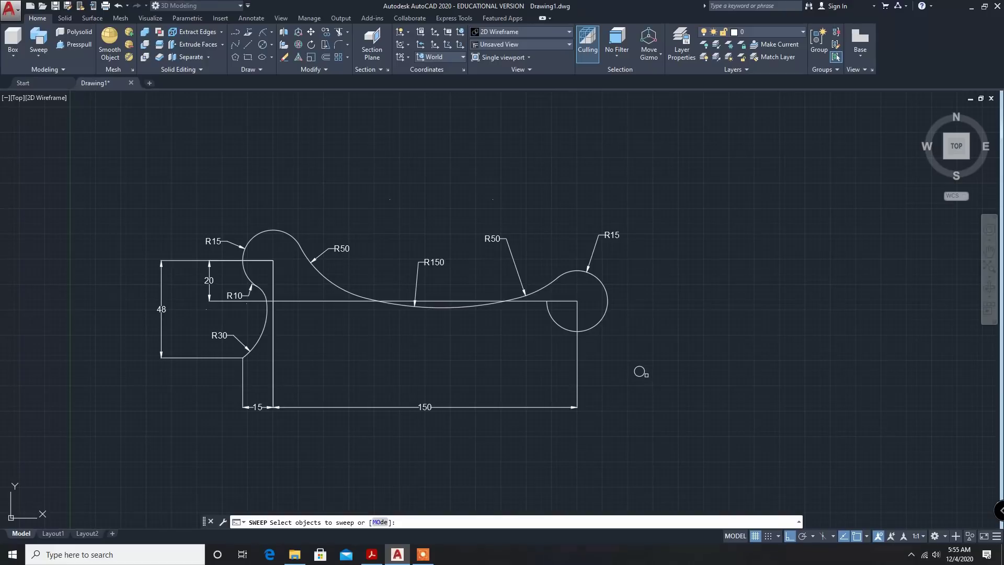
pyautogui.click(640, 372)
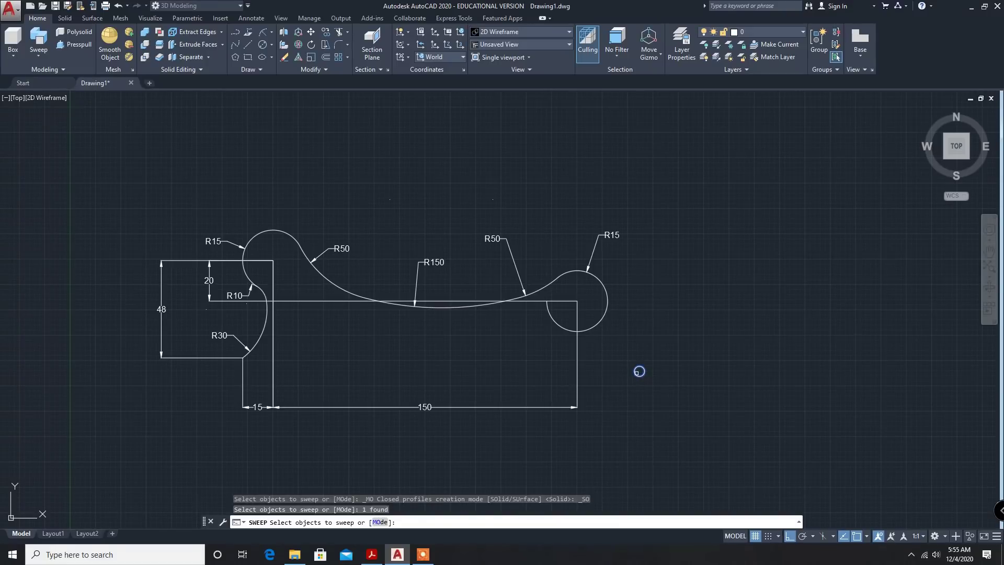
pyautogui.press('Return')
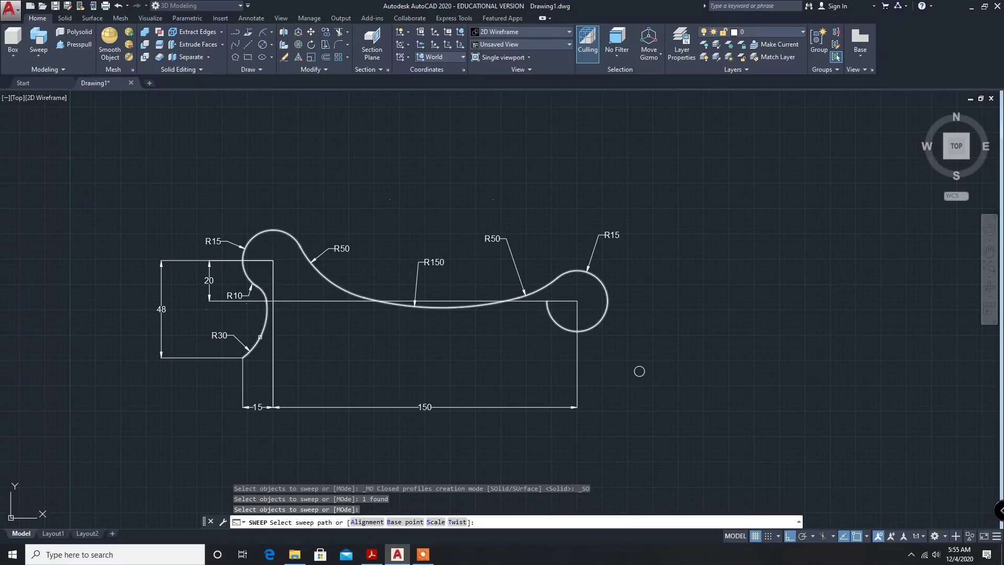
pyautogui.click(259, 337)
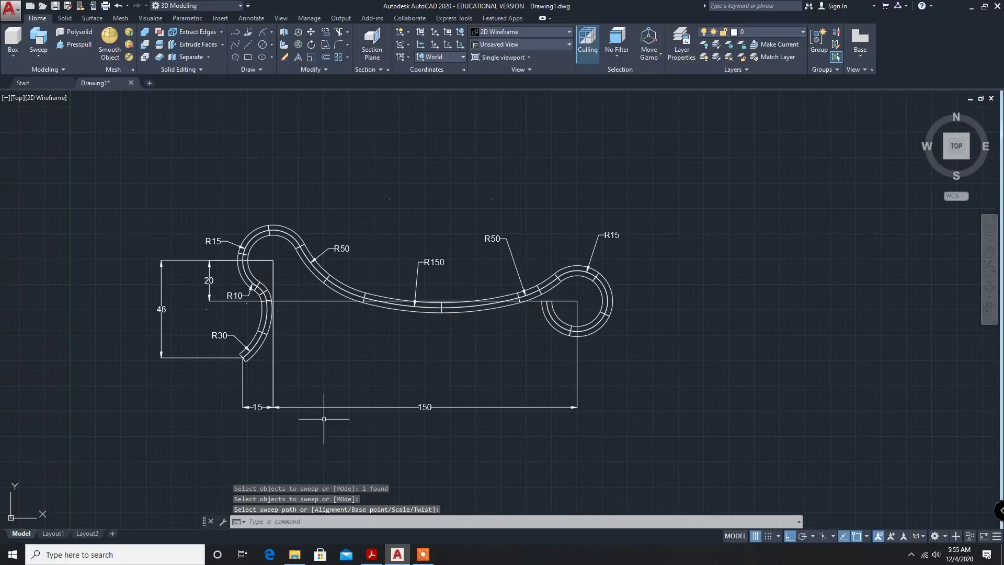
pyautogui.click(47, 99)
pyautogui.click(73, 131)
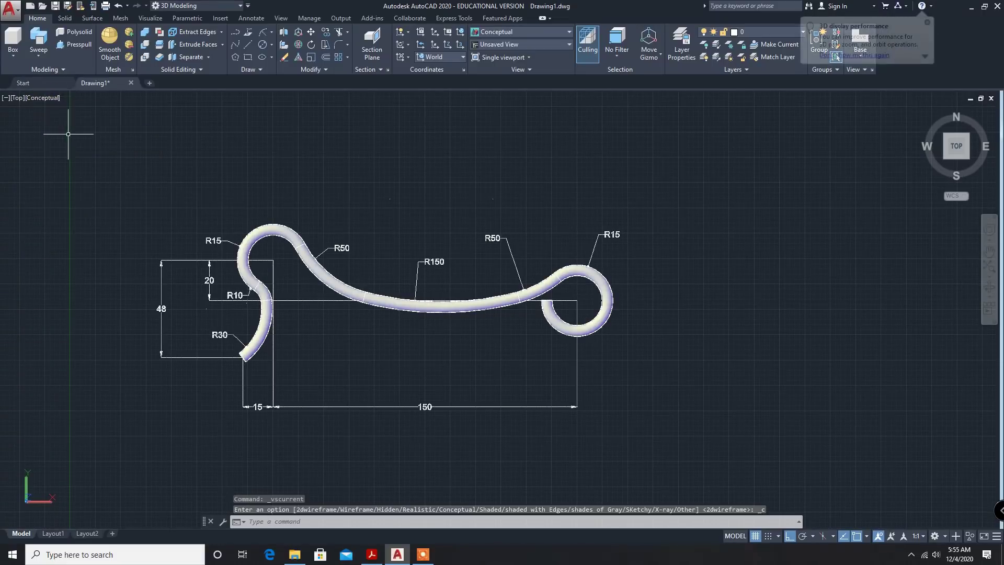